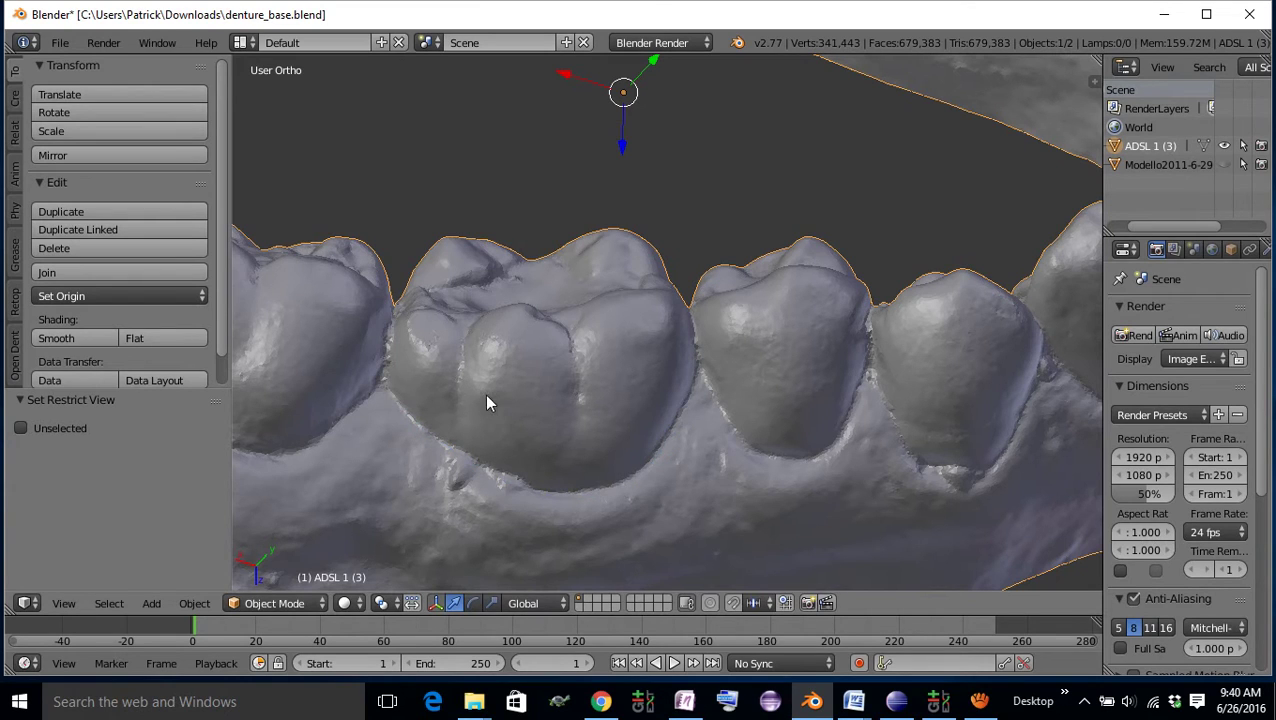
{"action": "key", "text": "space"}
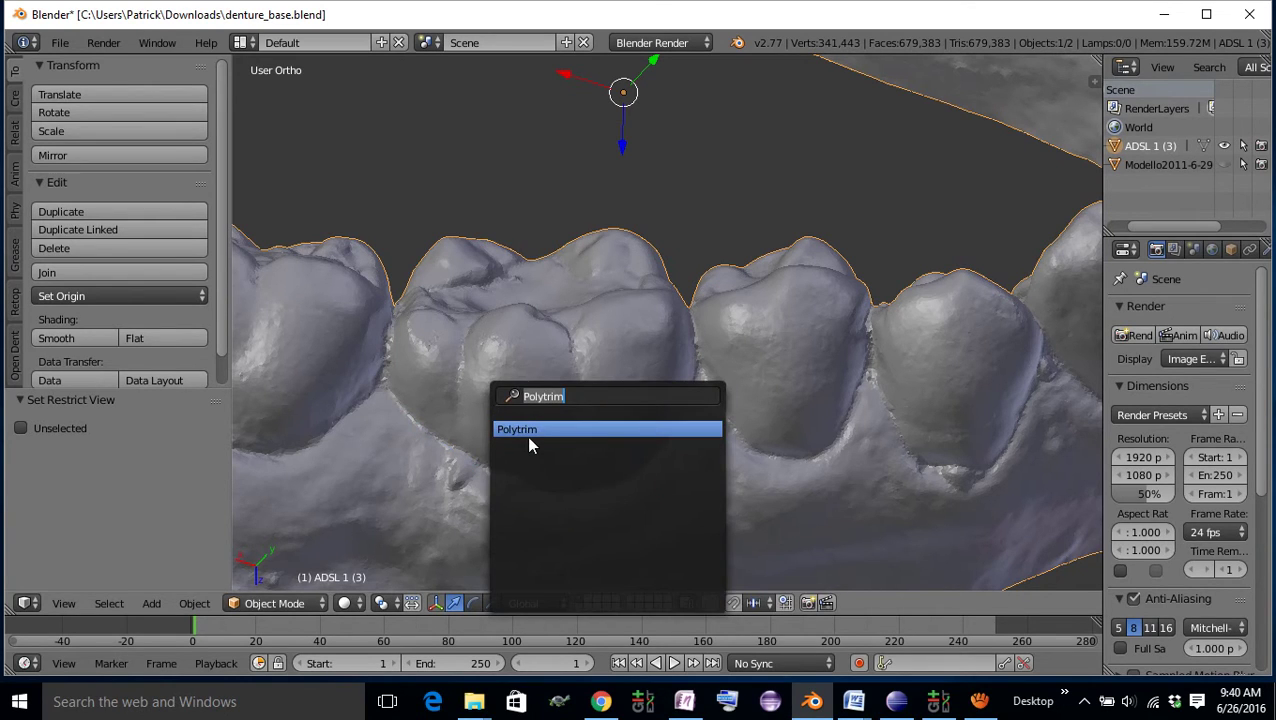
{"action": "key", "text": "Return"}
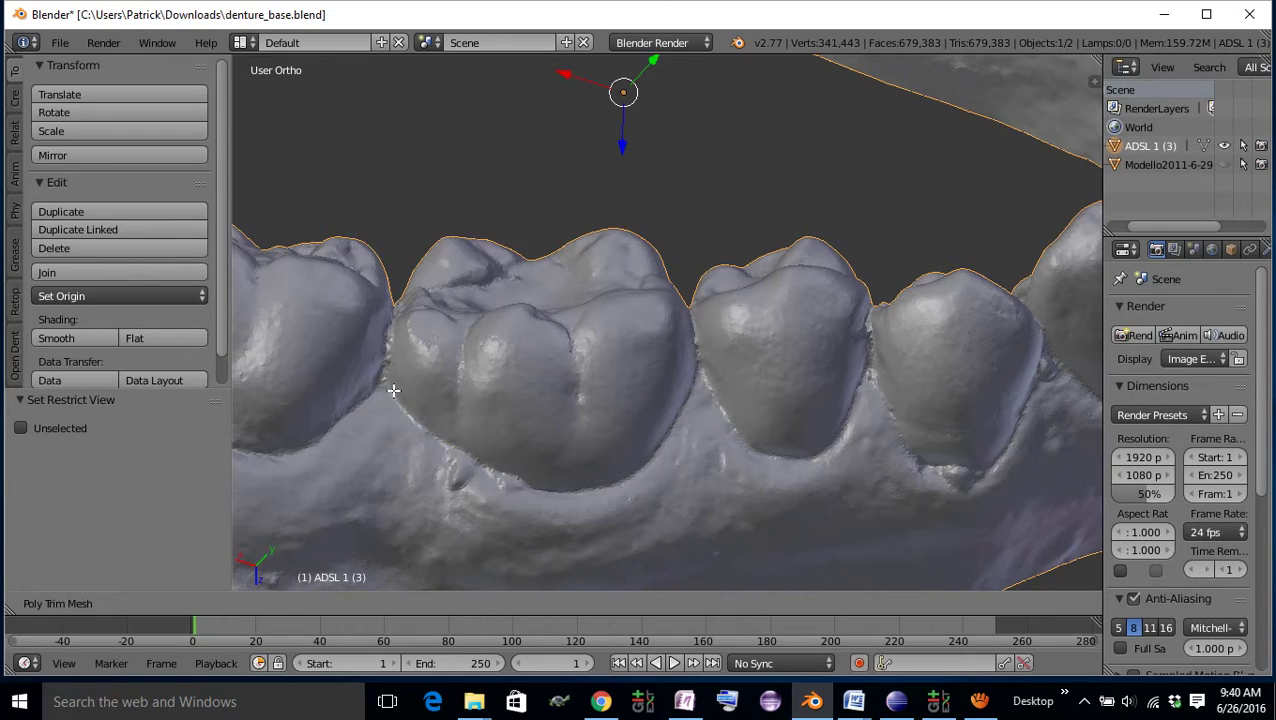
{"action": "left_click", "coordinate": [388, 386]}
{"action": "left_click", "coordinate": [420, 419]}
{"action": "left_click", "coordinate": [453, 452]}
{"action": "left_click", "coordinate": [485, 472]}
{"action": "left_click", "coordinate": [532, 490]}
{"action": "left_click", "coordinate": [567, 492]}
{"action": "left_click", "coordinate": [615, 489]}
{"action": "left_click", "coordinate": [636, 471]}
{"action": "left_click", "coordinate": [659, 450]}
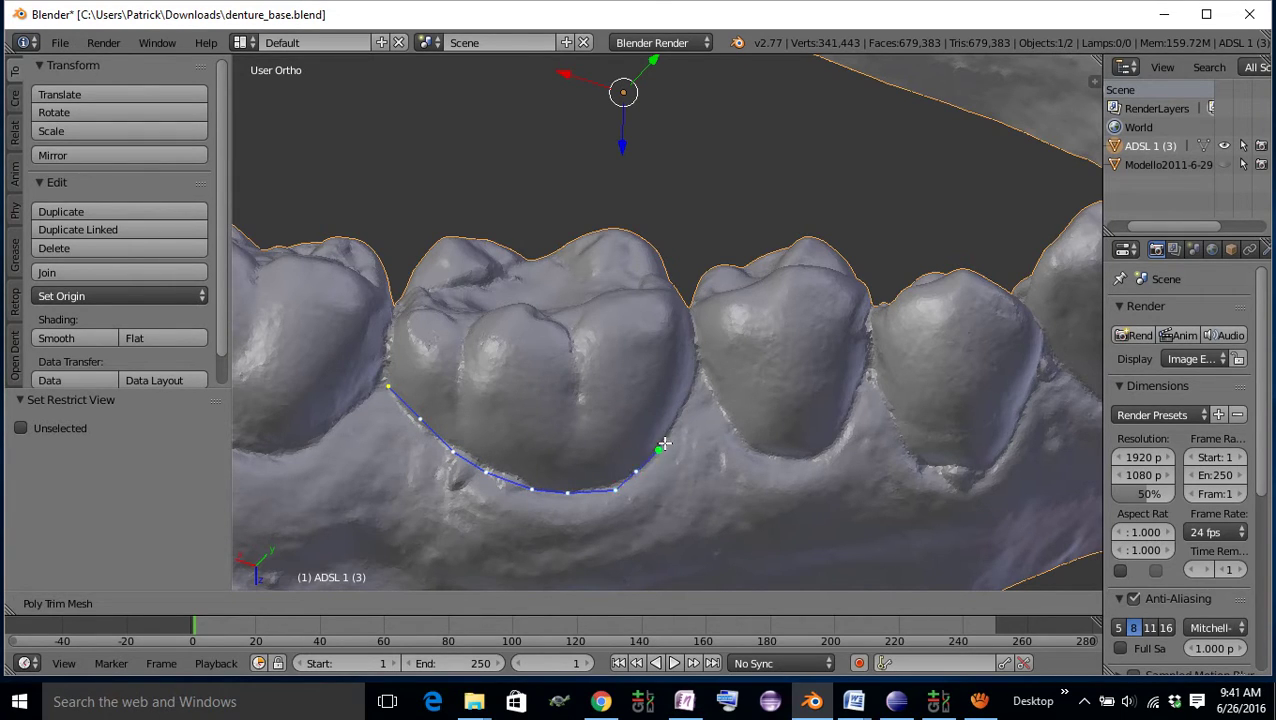
{"action": "left_click", "coordinate": [674, 428]}
{"action": "left_click", "coordinate": [690, 390]}
{"action": "left_click", "coordinate": [697, 371]}
{"action": "left_click", "coordinate": [421, 421]}
{"action": "mouse_move", "coordinate": [572, 507]}
{"action": "left_mouse_down"}
{"action": "mouse_move", "coordinate": [643, 482]}
{"action": "mouse_move", "coordinate": [673, 427]}
{"action": "left_mouse_up"}
{"action": "left_click_drag", "start_coordinate": [455, 467], "coordinate": [646, 483]}
{"action": "scroll", "coordinate": [566, 507], "scroll_direction": "up", "scroll_amount": 1}
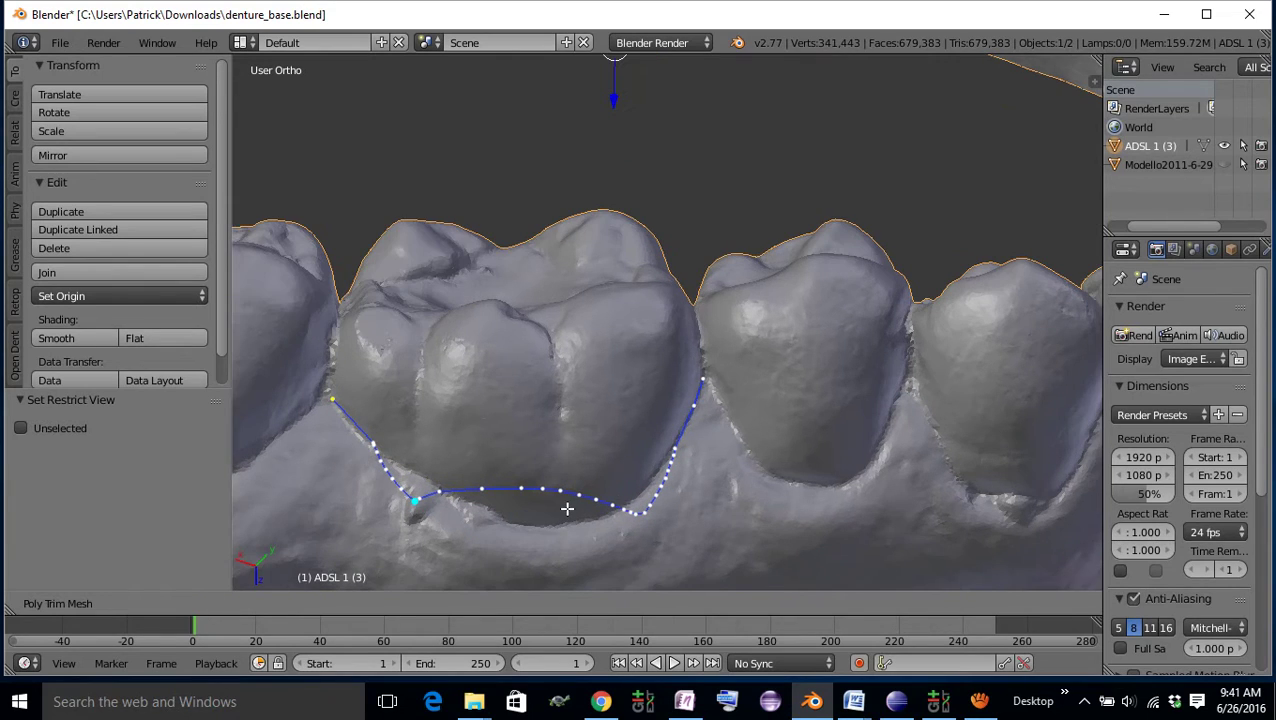
{"action": "right_click", "coordinate": [414, 507]}
{"action": "right_click", "coordinate": [441, 494]}
{"action": "right_click", "coordinate": [484, 486]}
{"action": "right_click", "coordinate": [397, 488]}
{"action": "key", "text": "Escape"}
- Start Polytrim and trace the cut line along the gum margin on the near side of the large molar
{"action": "key", "text": "space"}
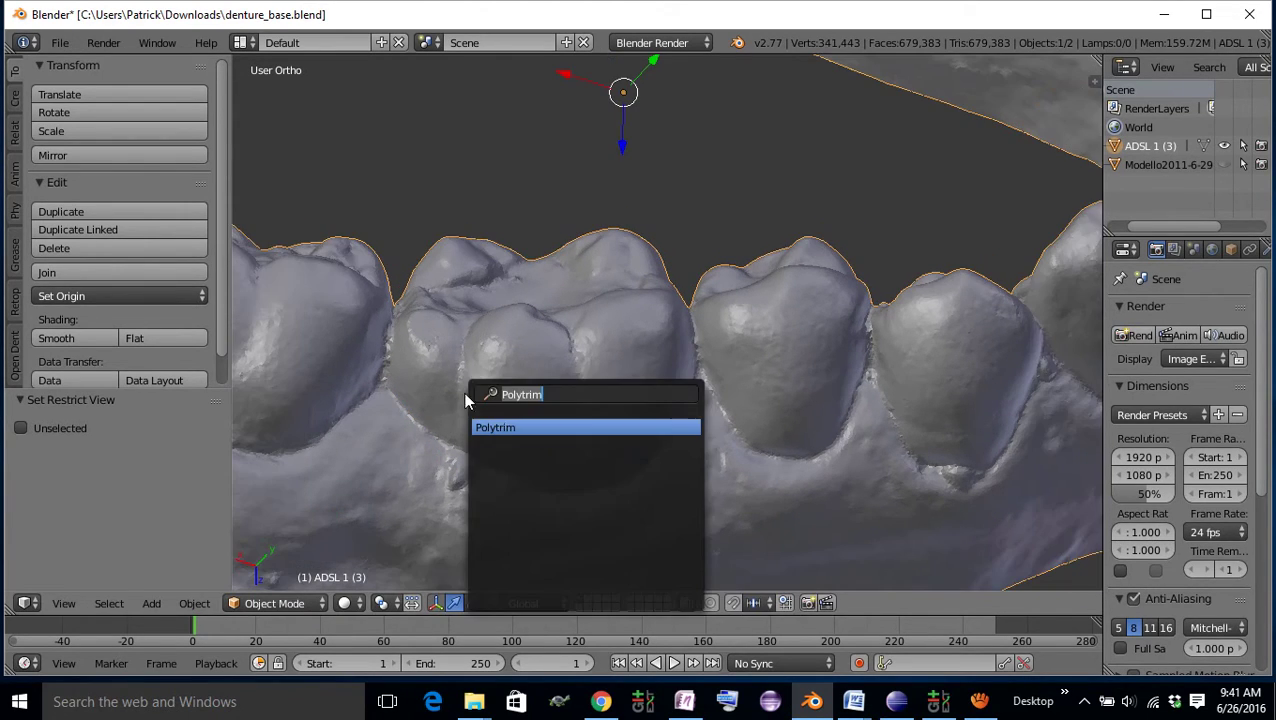
{"action": "left_click", "coordinate": [501, 432]}
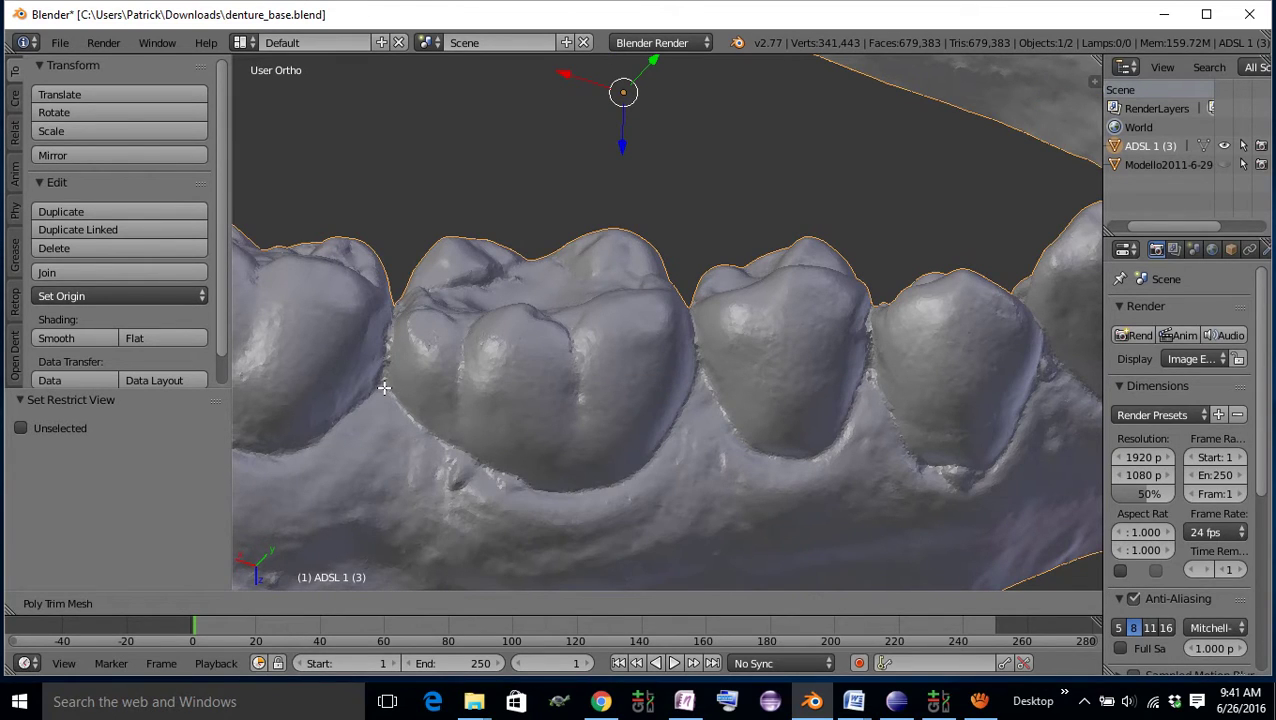
{"action": "mouse_move", "coordinate": [386, 389]}
{"action": "left_mouse_down"}
{"action": "mouse_move", "coordinate": [490, 468]}
{"action": "mouse_move", "coordinate": [581, 491]}
{"action": "mouse_move", "coordinate": [632, 475]}
{"action": "mouse_move", "coordinate": [695, 373]}
{"action": "left_mouse_up"}
- Continue the cut line through the contact between the molar and the adjacent smaller tooth
{"action": "middle_click_drag", "start_coordinate": [699, 380], "coordinate": [583, 531]}
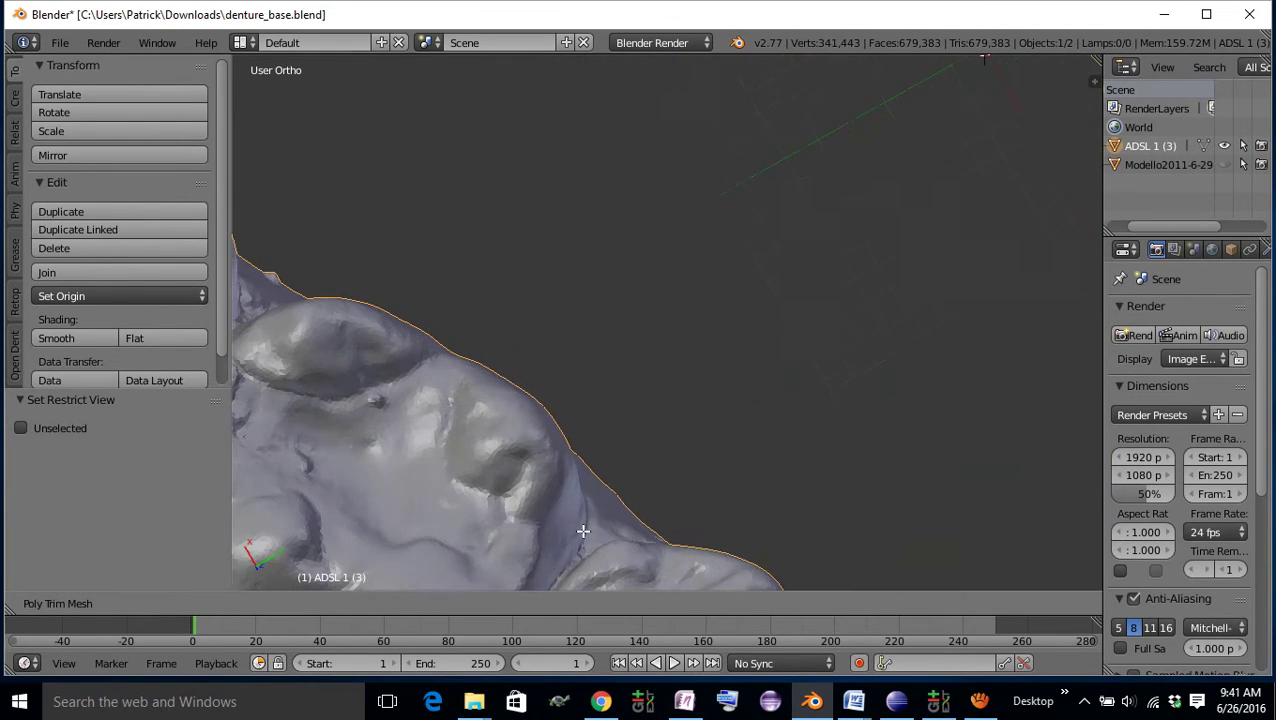
{"action": "middle_click_drag", "start_coordinate": [507, 497], "coordinate": [707, 368], "text": "shift"}
{"action": "middle_click_drag", "start_coordinate": [686, 494], "coordinate": [589, 420], "text": "shift"}
{"action": "scroll", "coordinate": [596, 400], "scroll_direction": "up", "scroll_amount": 1}
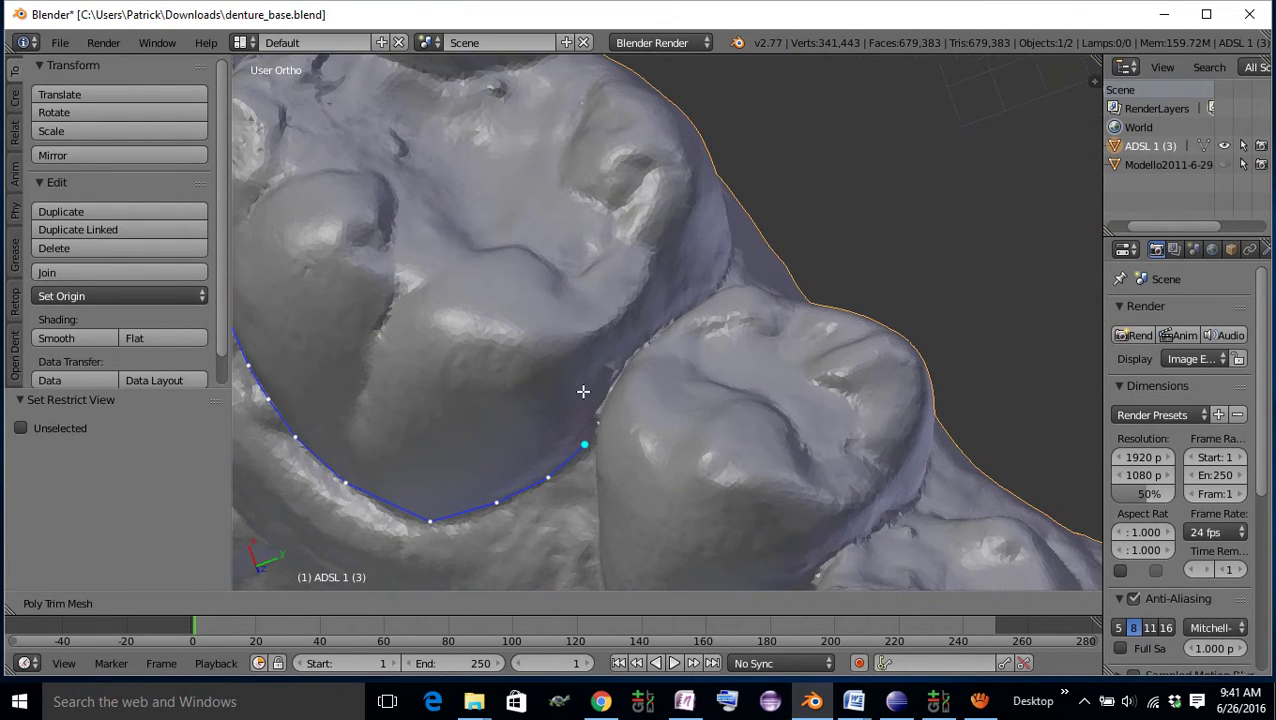
{"action": "left_click", "coordinate": [591, 385]}
{"action": "left_click", "coordinate": [648, 323]}
{"action": "middle_click_drag", "start_coordinate": [769, 327], "coordinate": [724, 393]}
{"action": "left_click", "coordinate": [614, 401]}
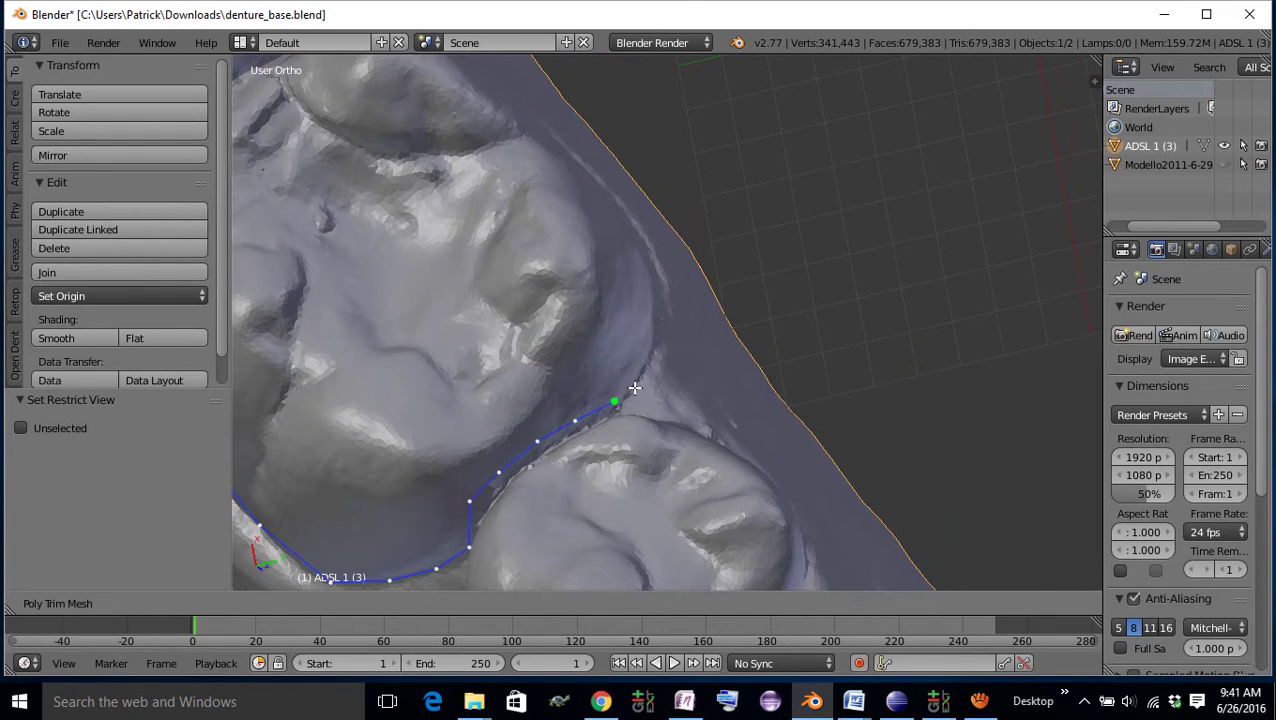
- Trace the cut line along the gum margin on the molar's opposite side, up to the contact with the rear molar
{"action": "middle_click_drag", "start_coordinate": [761, 474], "coordinate": [681, 481]}
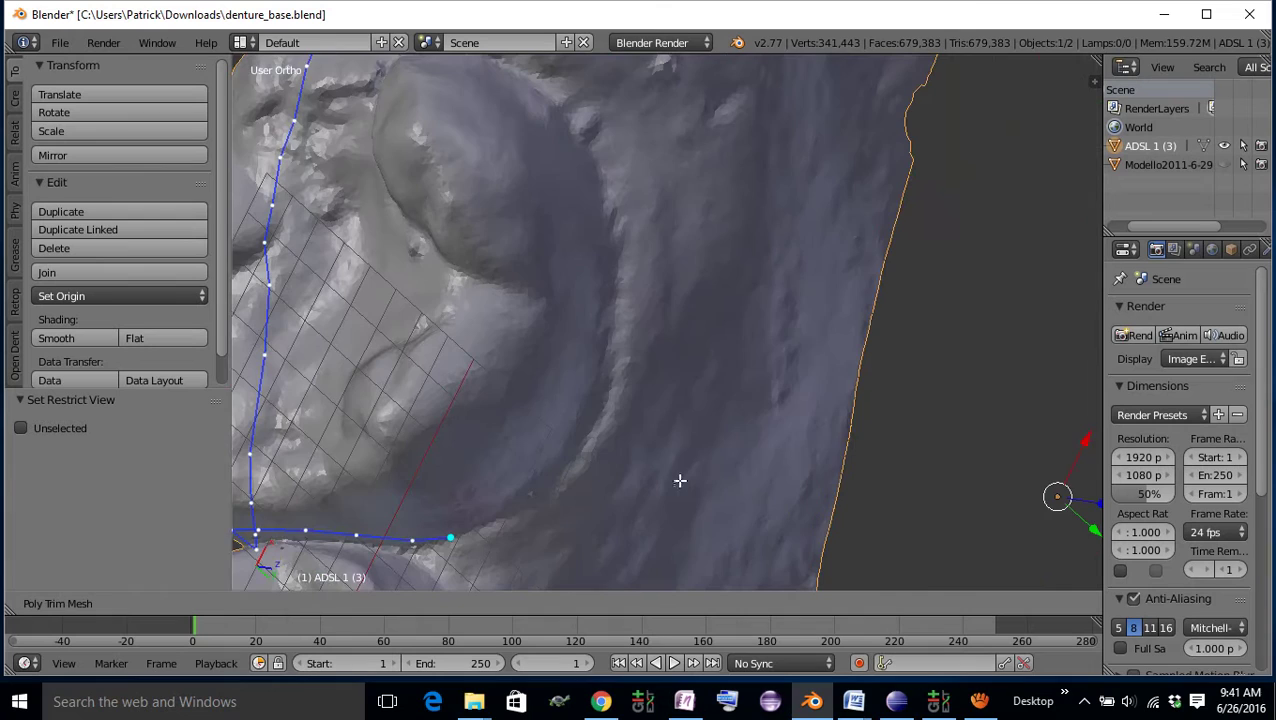
{"action": "middle_click_drag", "start_coordinate": [489, 498], "coordinate": [367, 430]}
{"action": "left_click", "coordinate": [383, 426]}
{"action": "left_click", "coordinate": [462, 390]}
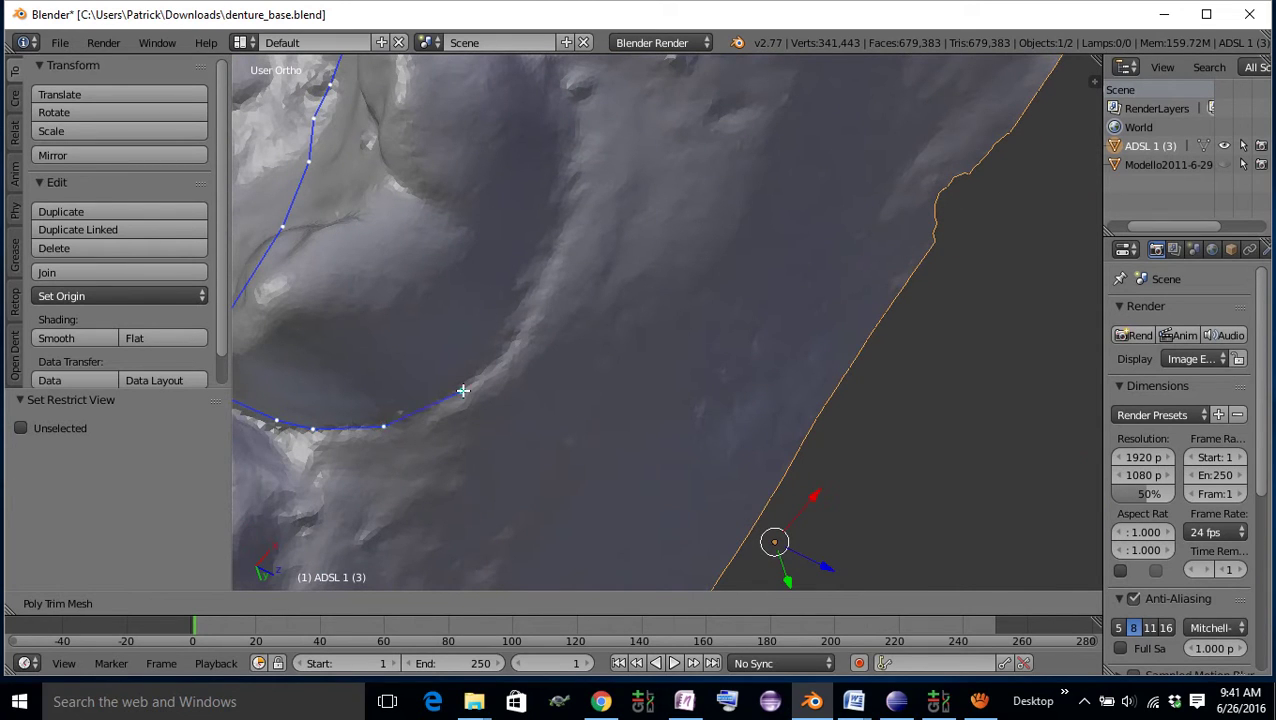
{"action": "left_click", "coordinate": [510, 331]}
{"action": "middle_click_drag", "start_coordinate": [555, 235], "coordinate": [601, 271]}
{"action": "left_click", "coordinate": [597, 280]}
{"action": "left_click", "coordinate": [640, 243]}
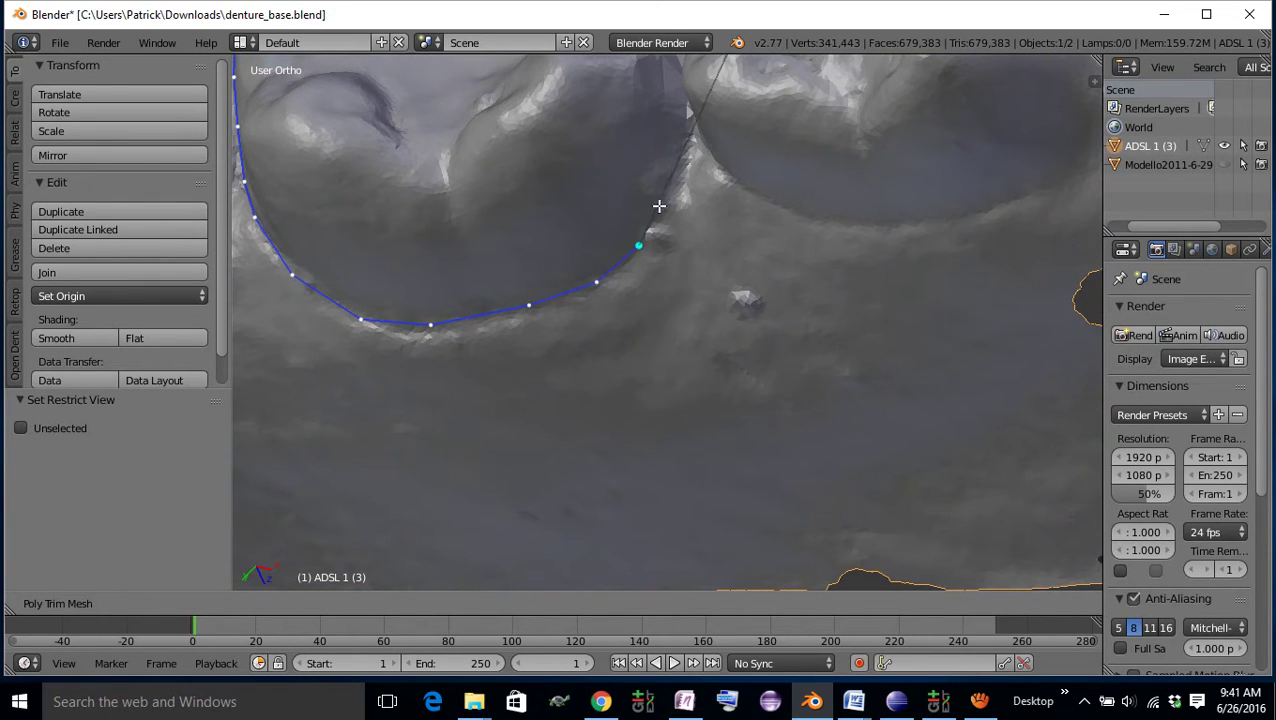
{"action": "left_click", "coordinate": [678, 194]}
- Insert two extra points into the cut line on the molar's opposite margin and delete them again
{"action": "middle_click_drag", "start_coordinate": [678, 194], "coordinate": [620, 373]}
{"action": "scroll", "coordinate": [620, 373], "scroll_direction": "up", "scroll_amount": 2}
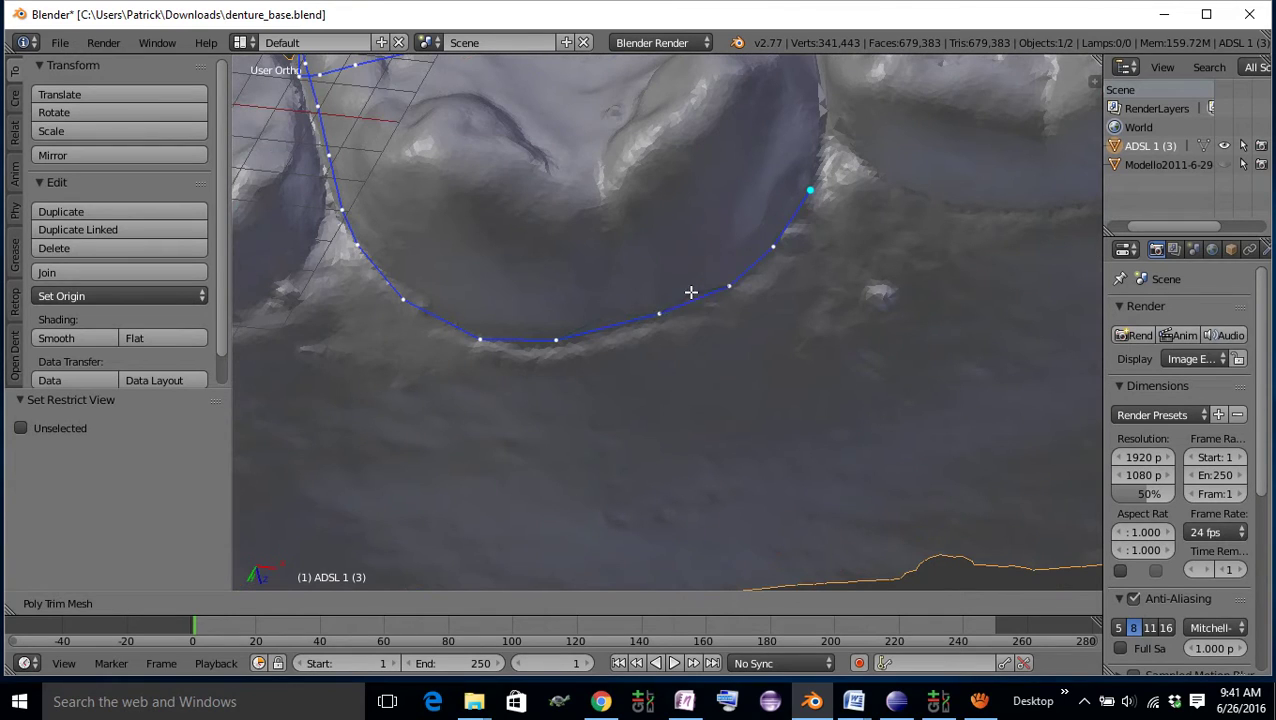
{"action": "left_click", "coordinate": [604, 315]}
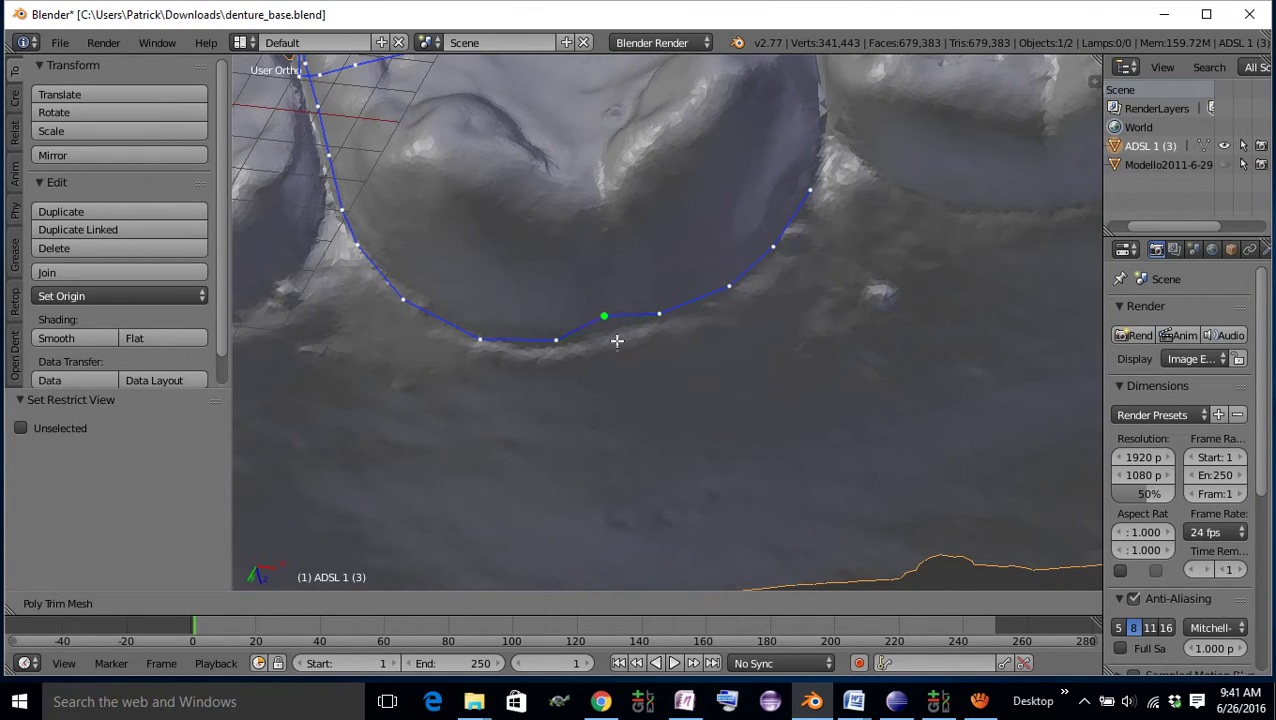
{"action": "left_click", "coordinate": [511, 323]}
{"action": "right_click", "coordinate": [513, 327]}
{"action": "right_click", "coordinate": [599, 316]}
- Close the cut line through the contact with the rear molar and compute the cut path around the tooth
{"action": "scroll", "coordinate": [760, 358], "scroll_direction": "down", "scroll_amount": 2}
{"action": "middle_click_drag", "start_coordinate": [923, 382], "coordinate": [826, 447]}
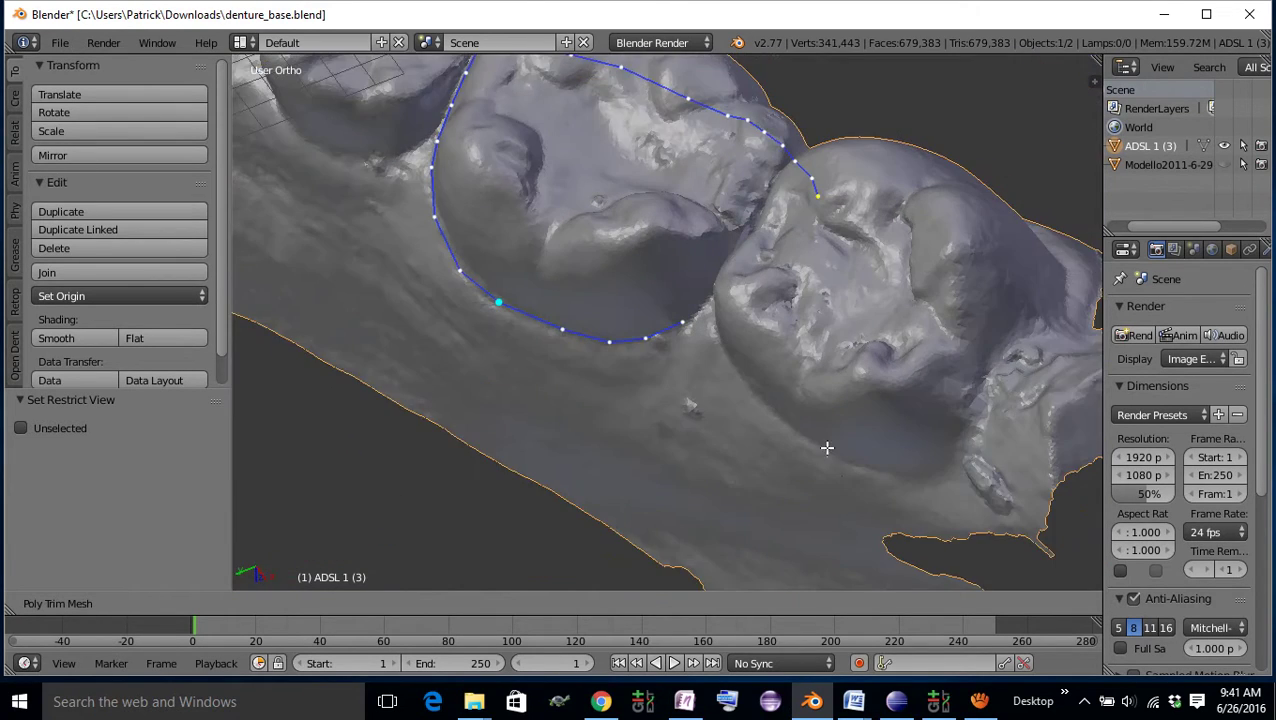
{"action": "scroll", "coordinate": [795, 360], "scroll_direction": "up", "scroll_amount": 2}
{"action": "middle_click_drag", "start_coordinate": [752, 261], "coordinate": [652, 421]}
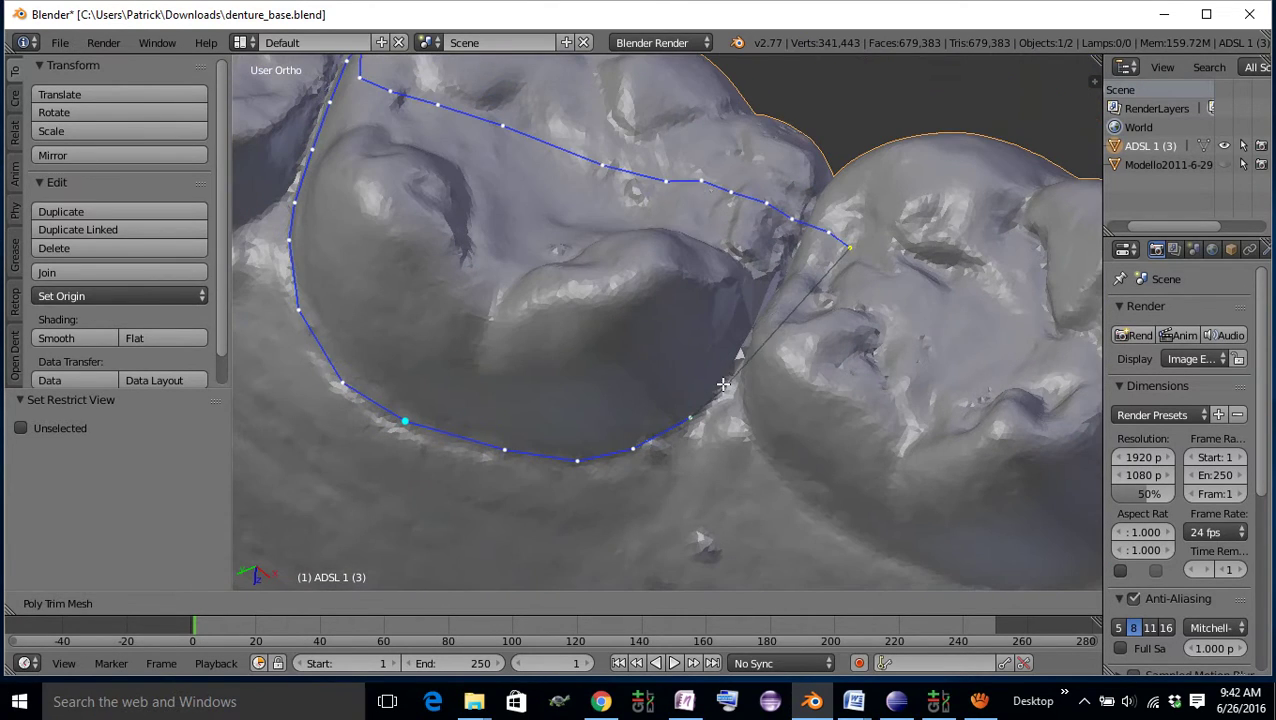
{"action": "middle_click_drag", "start_coordinate": [777, 279], "coordinate": [590, 490]}
{"action": "left_click", "coordinate": [667, 448]}
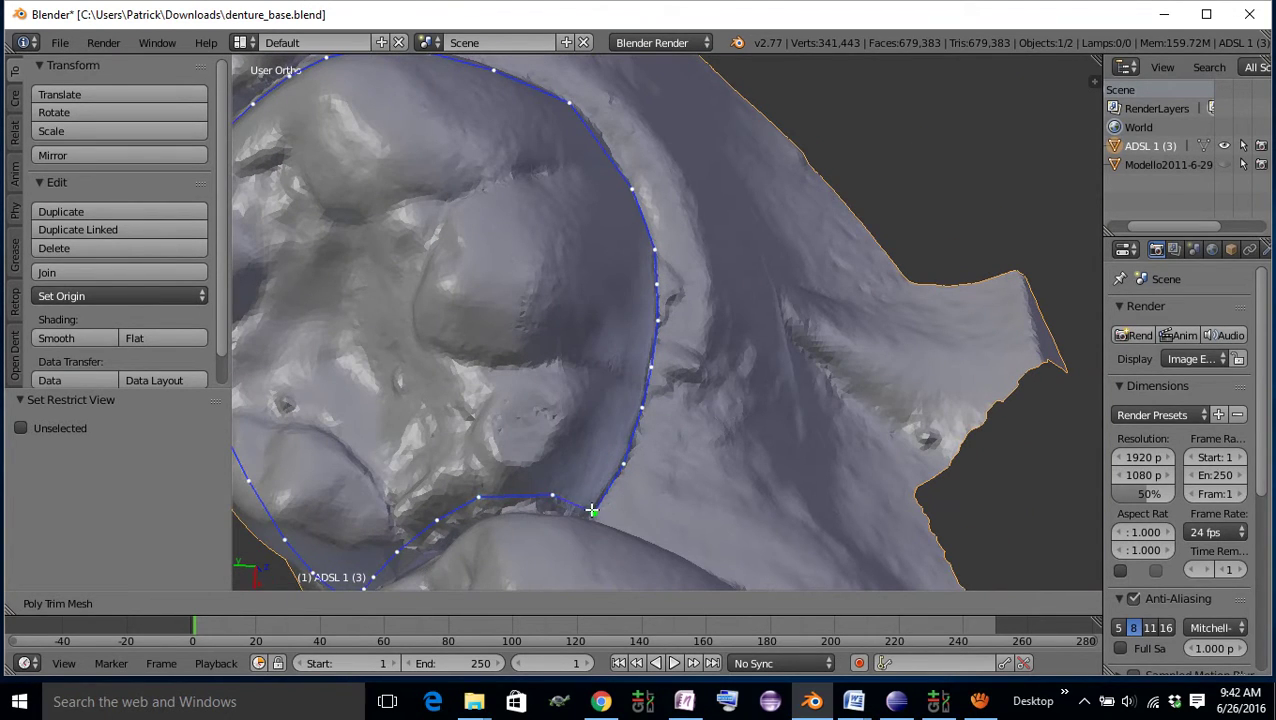
{"action": "left_click", "coordinate": [593, 512]}
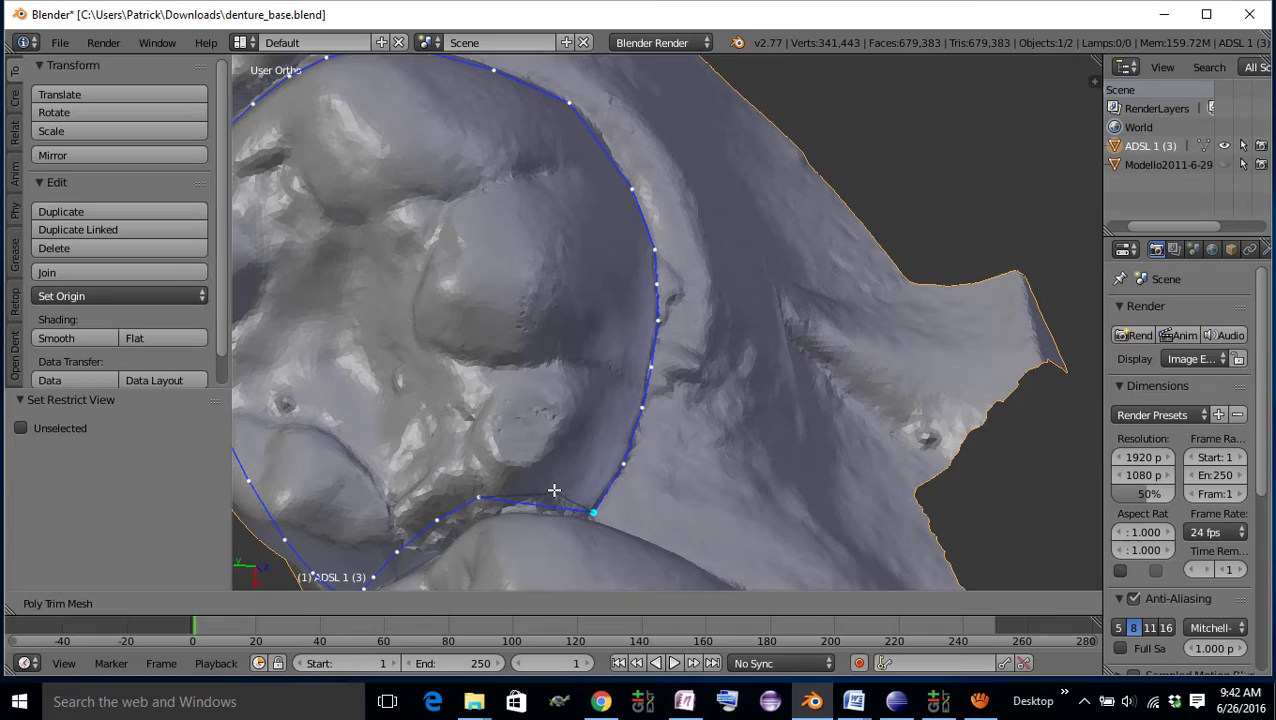
{"action": "middle_click_drag", "start_coordinate": [570, 521], "coordinate": [665, 282]}
{"action": "key", "text": "c"}
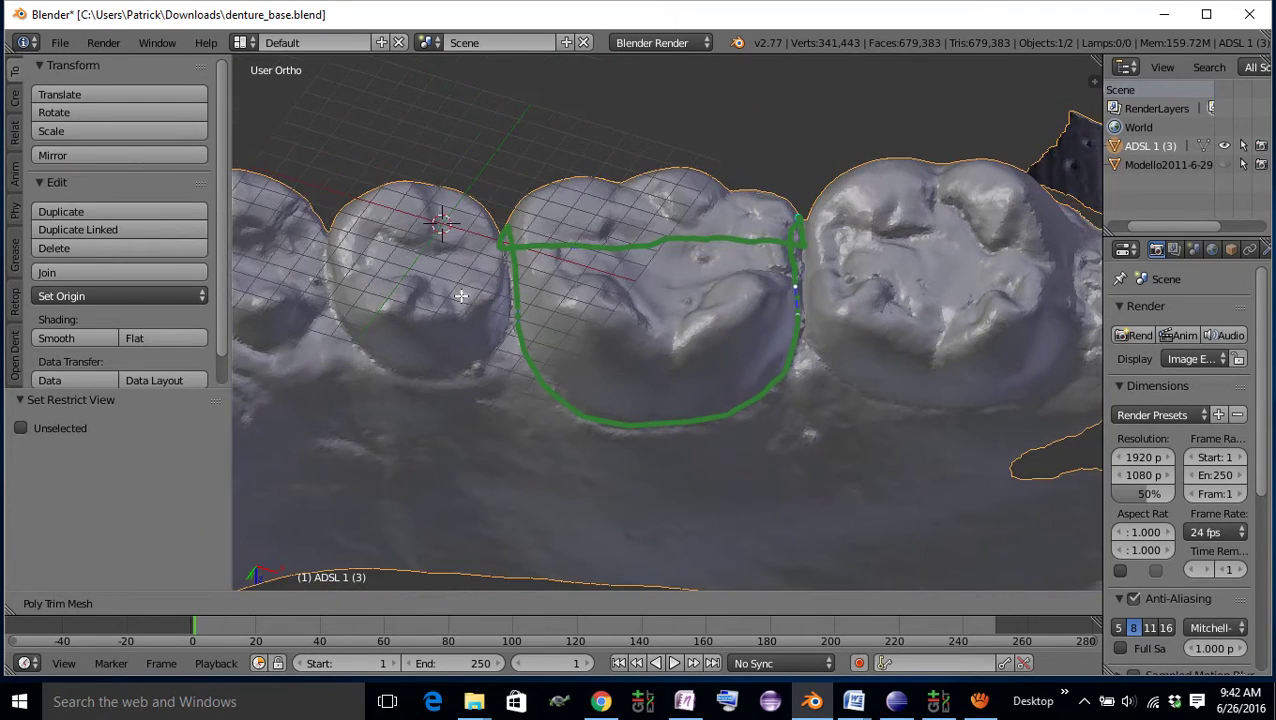
- Reposition the cut points in the contact between the two molars where the cut path is still broken
{"action": "middle_click_drag", "start_coordinate": [780, 328], "coordinate": [576, 328]}
{"action": "scroll", "coordinate": [635, 327], "scroll_direction": "up", "scroll_amount": 2}
{"action": "middle_click_drag", "start_coordinate": [516, 421], "coordinate": [729, 325], "text": "shift"}
{"action": "scroll", "coordinate": [729, 327], "scroll_direction": "down", "scroll_amount": 1}
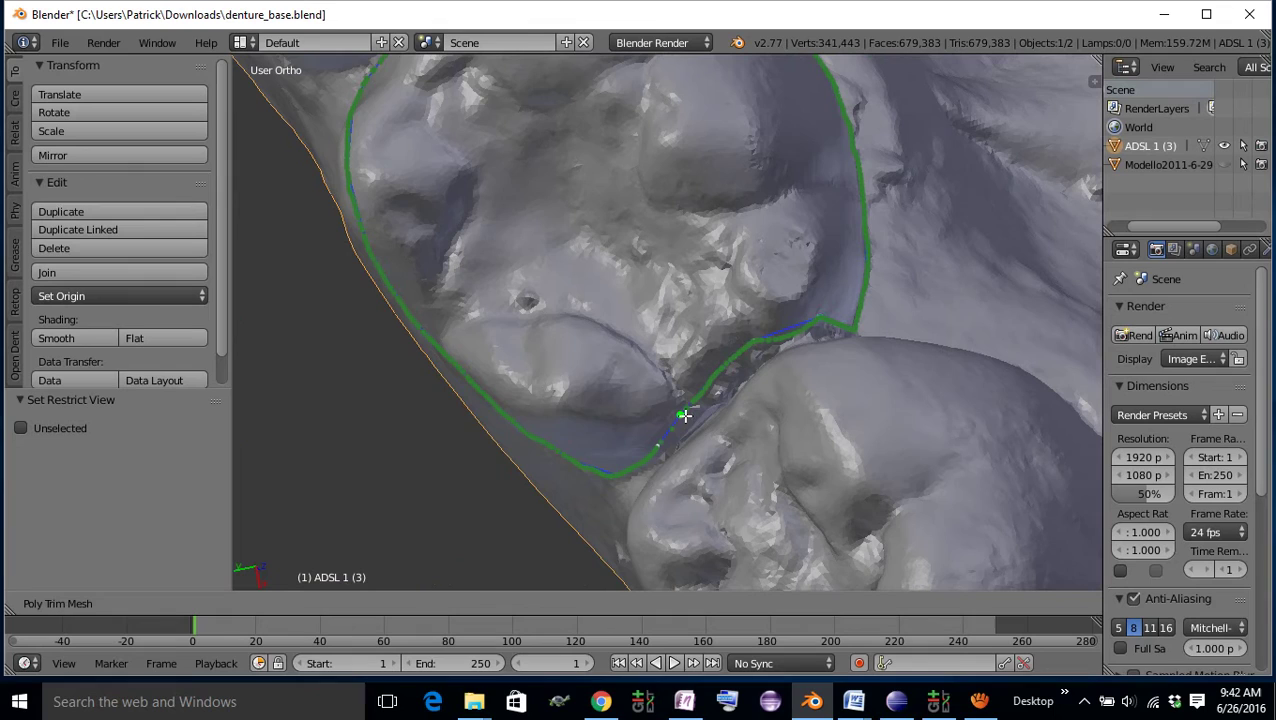
{"action": "left_click", "coordinate": [749, 357]}
{"action": "left_click", "coordinate": [724, 387]}
{"action": "scroll", "coordinate": [721, 396], "scroll_direction": "down", "scroll_amount": 1}
{"action": "middle_click_drag", "start_coordinate": [720, 399], "coordinate": [743, 390]}
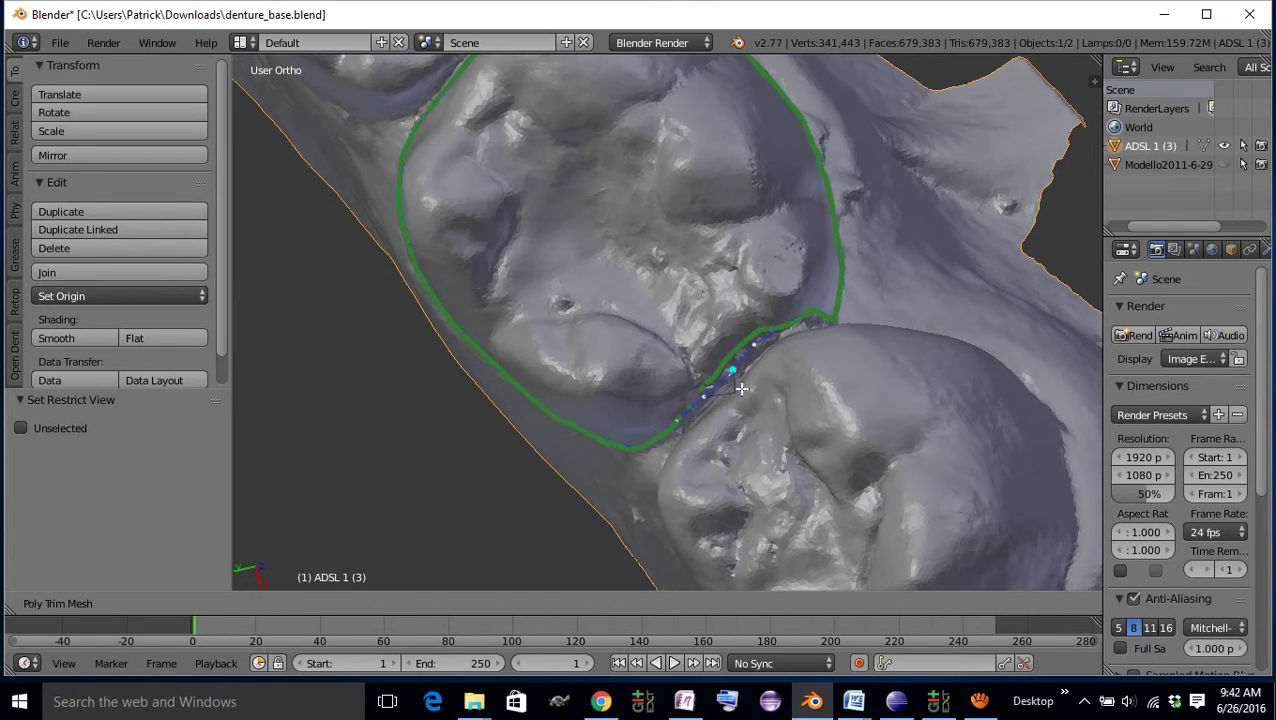
- Adjust the cut points at the corners of the rear contact and along the adjoining gum margin
{"action": "scroll", "coordinate": [748, 372], "scroll_direction": "up", "scroll_amount": 2}
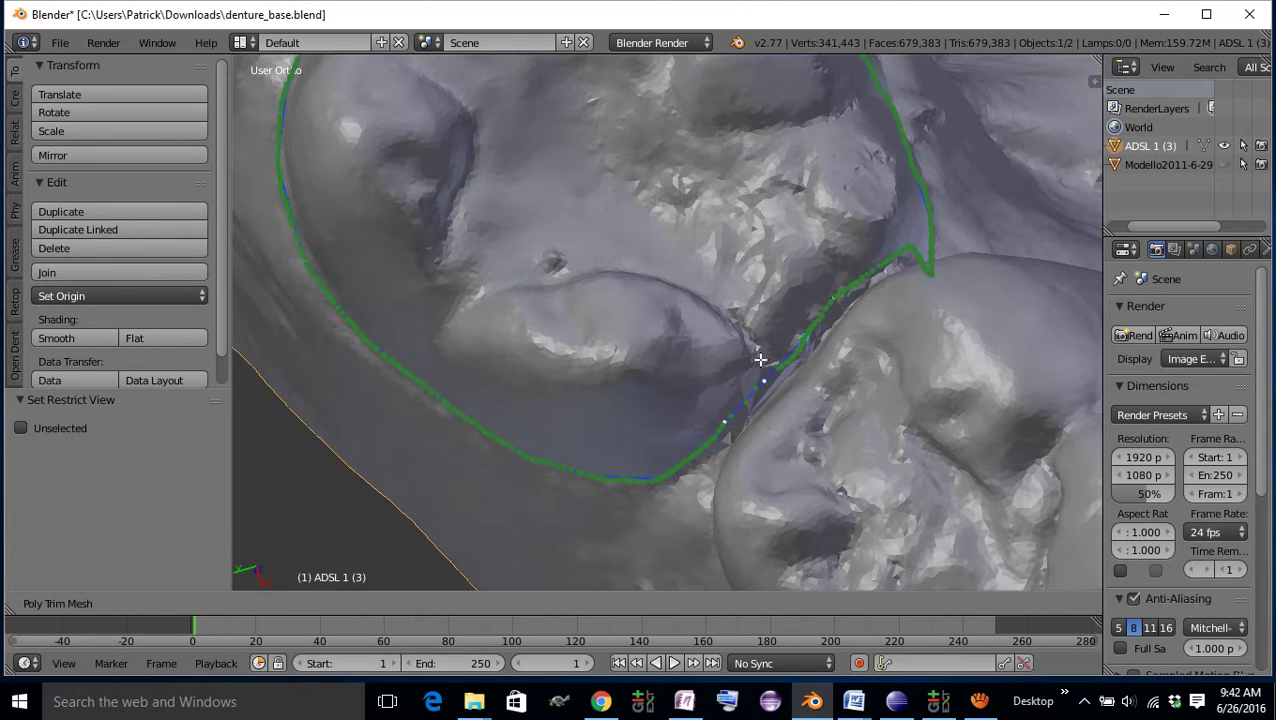
{"action": "middle_click_drag", "start_coordinate": [749, 413], "coordinate": [673, 453]}
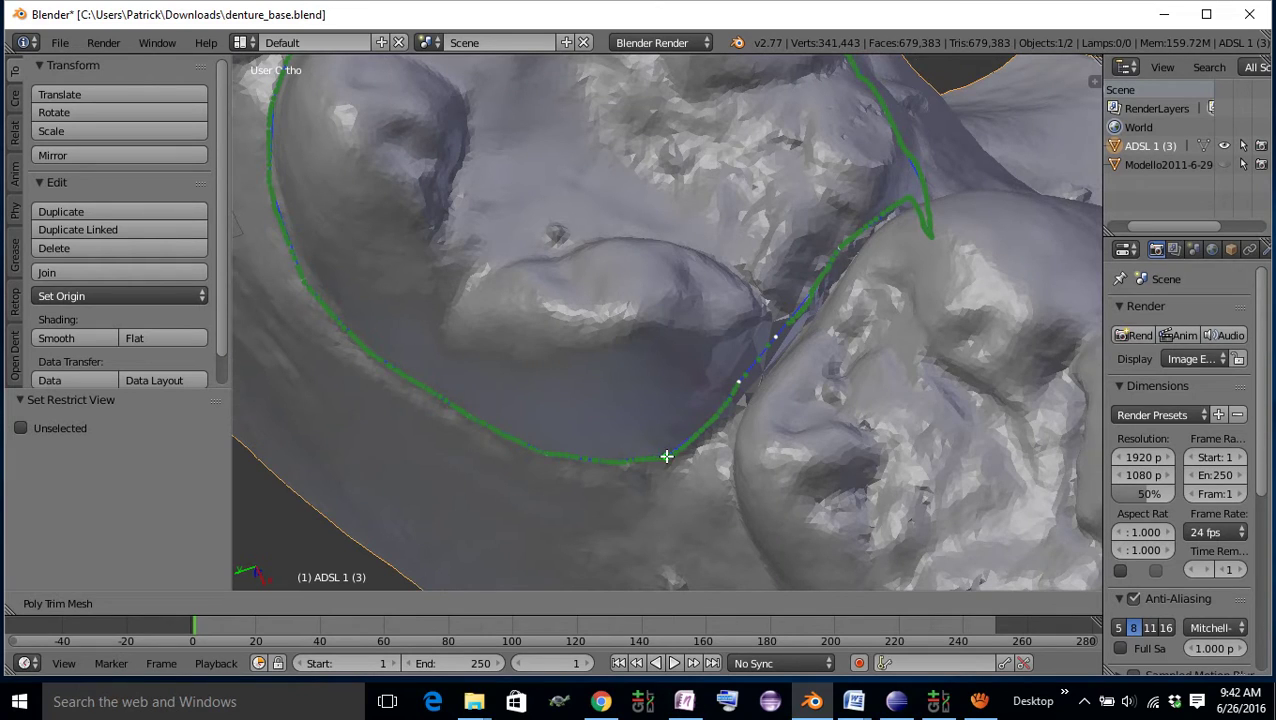
{"action": "key", "text": "g"}
{"action": "left_click", "coordinate": [673, 465]}
{"action": "middle_click_drag", "start_coordinate": [655, 473], "coordinate": [640, 368]}
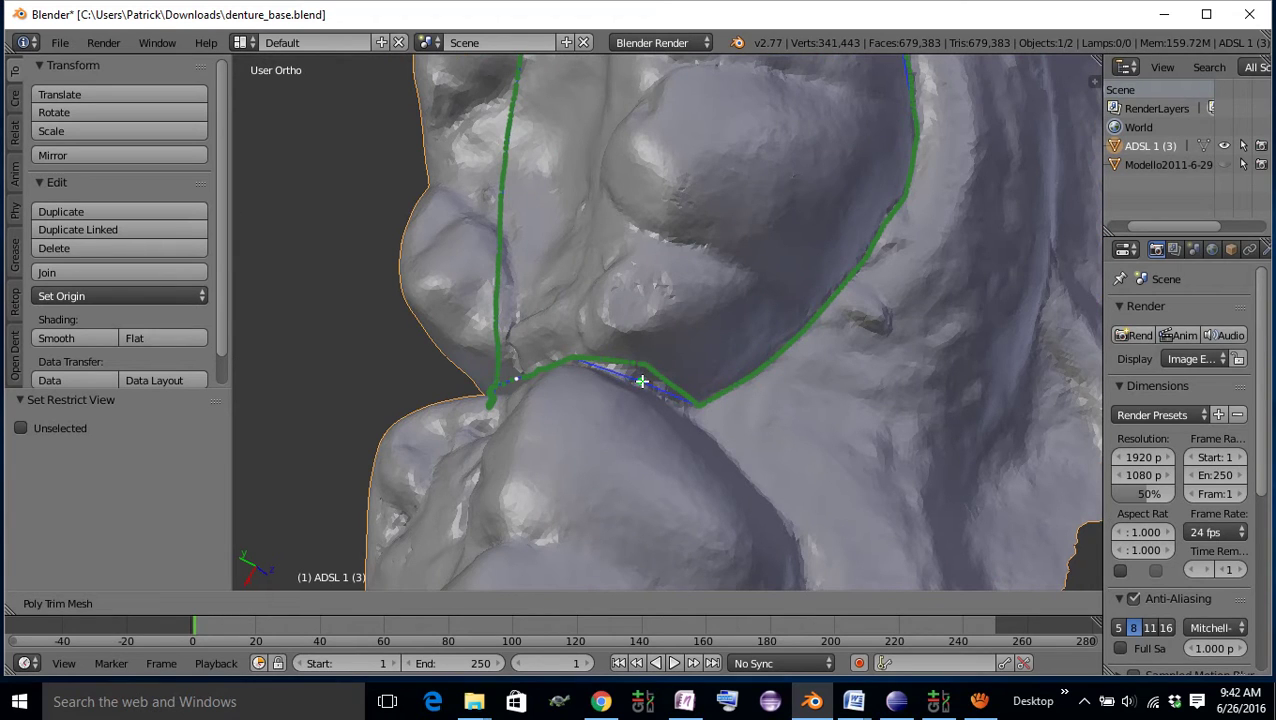
{"action": "middle_click_drag", "start_coordinate": [600, 420], "coordinate": [675, 423]}
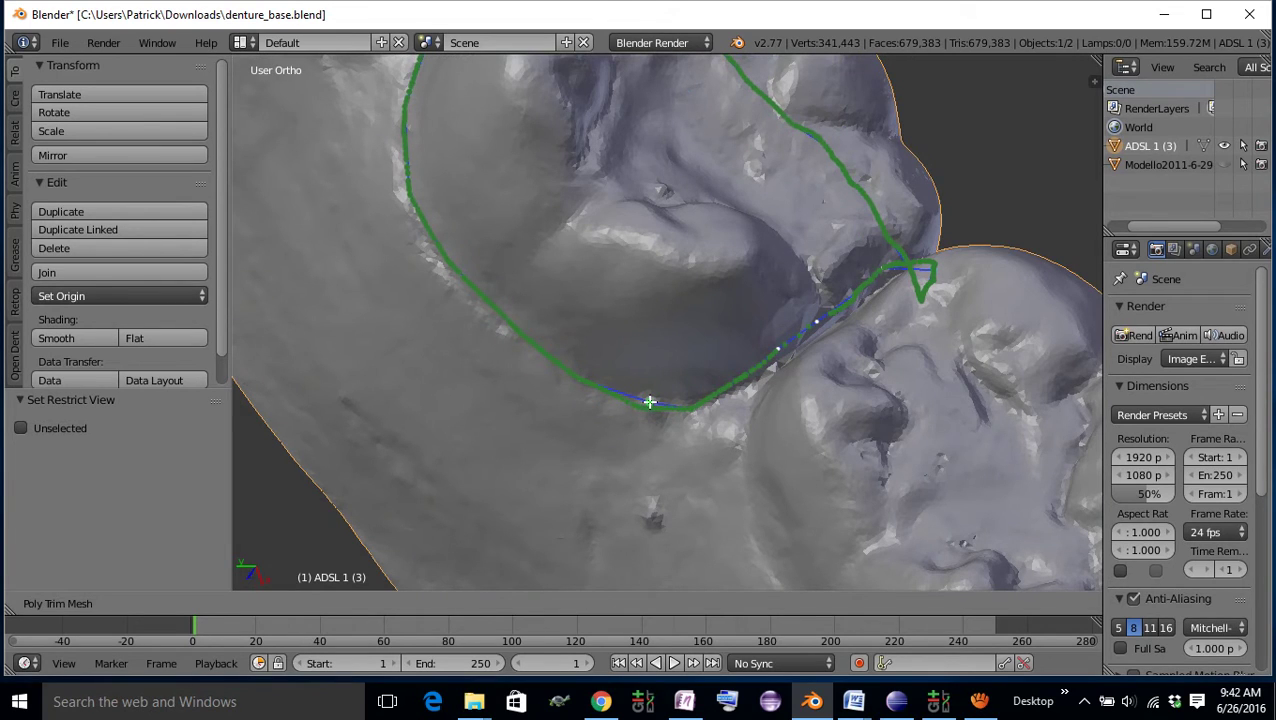
{"action": "left_click", "coordinate": [643, 402]}
- Place the region marker on the molar's crown inside the closed cut loop
{"action": "scroll", "coordinate": [702, 430], "scroll_direction": "down", "scroll_amount": 3}
{"action": "middle_click_drag", "start_coordinate": [869, 405], "coordinate": [699, 435]}
{"action": "middle_click_drag", "start_coordinate": [788, 319], "coordinate": [800, 550]}
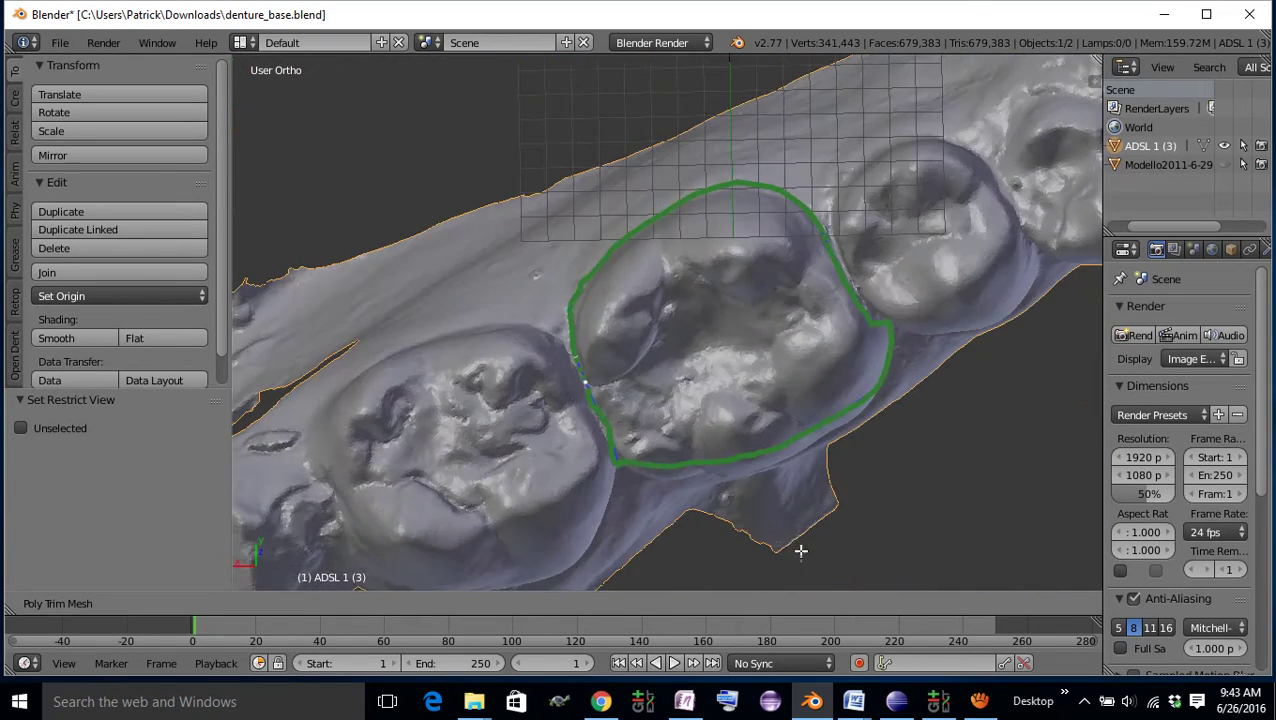
{"action": "middle_click_drag", "start_coordinate": [638, 511], "coordinate": [803, 379]}
{"action": "middle_click_drag", "start_coordinate": [848, 417], "coordinate": [789, 478]}
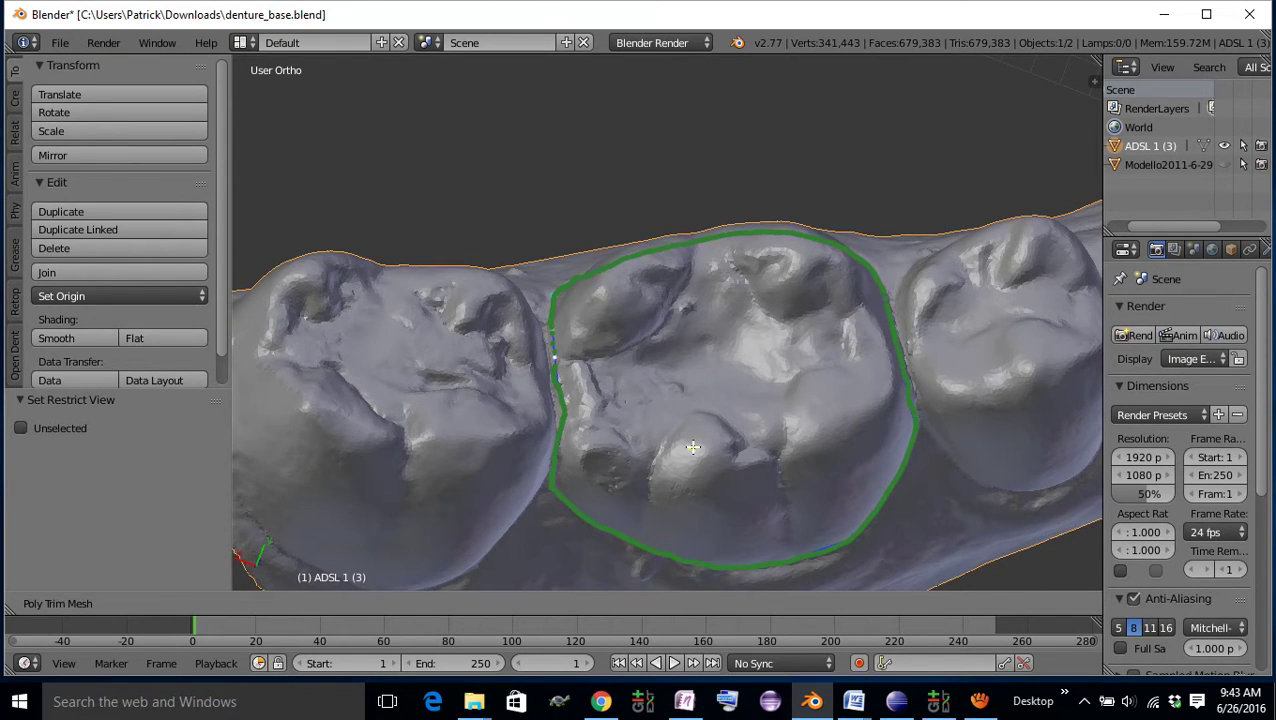
{"action": "middle_click_drag", "start_coordinate": [735, 457], "coordinate": [654, 368]}
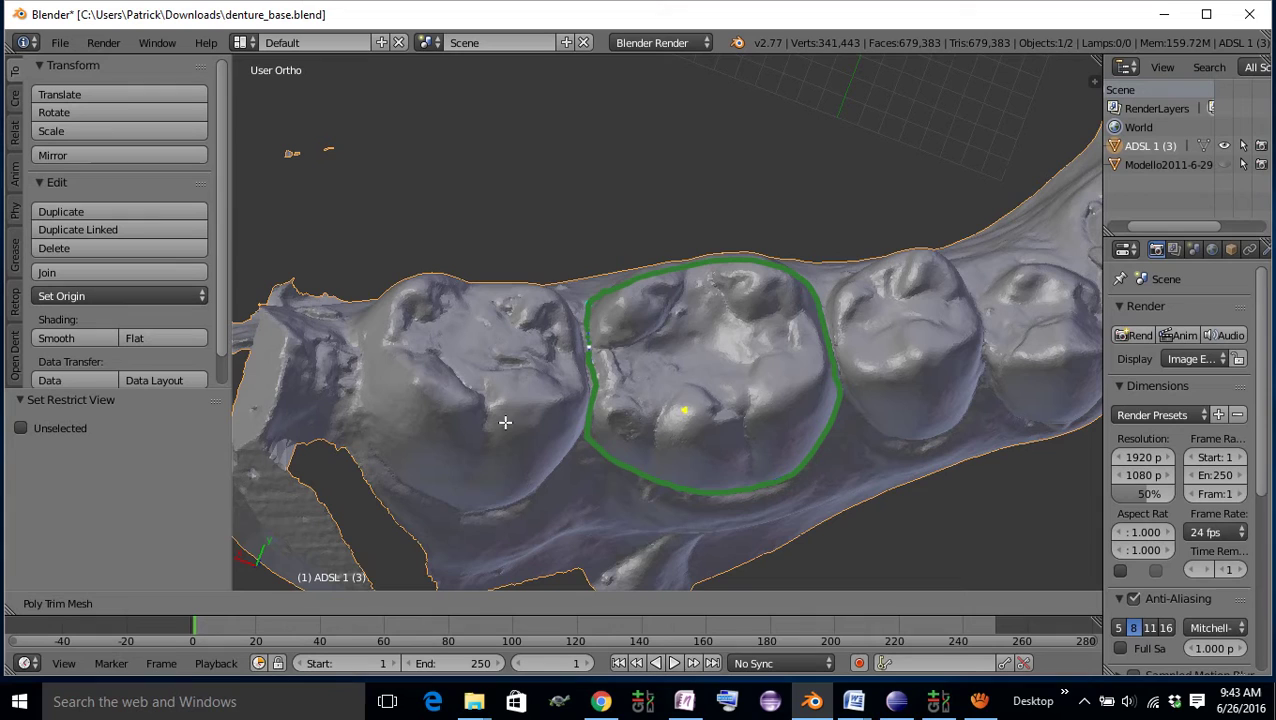
- Cut the mesh along the computed loop around the molar
{"action": "scroll", "coordinate": [730, 462], "scroll_direction": "up", "scroll_amount": 1}
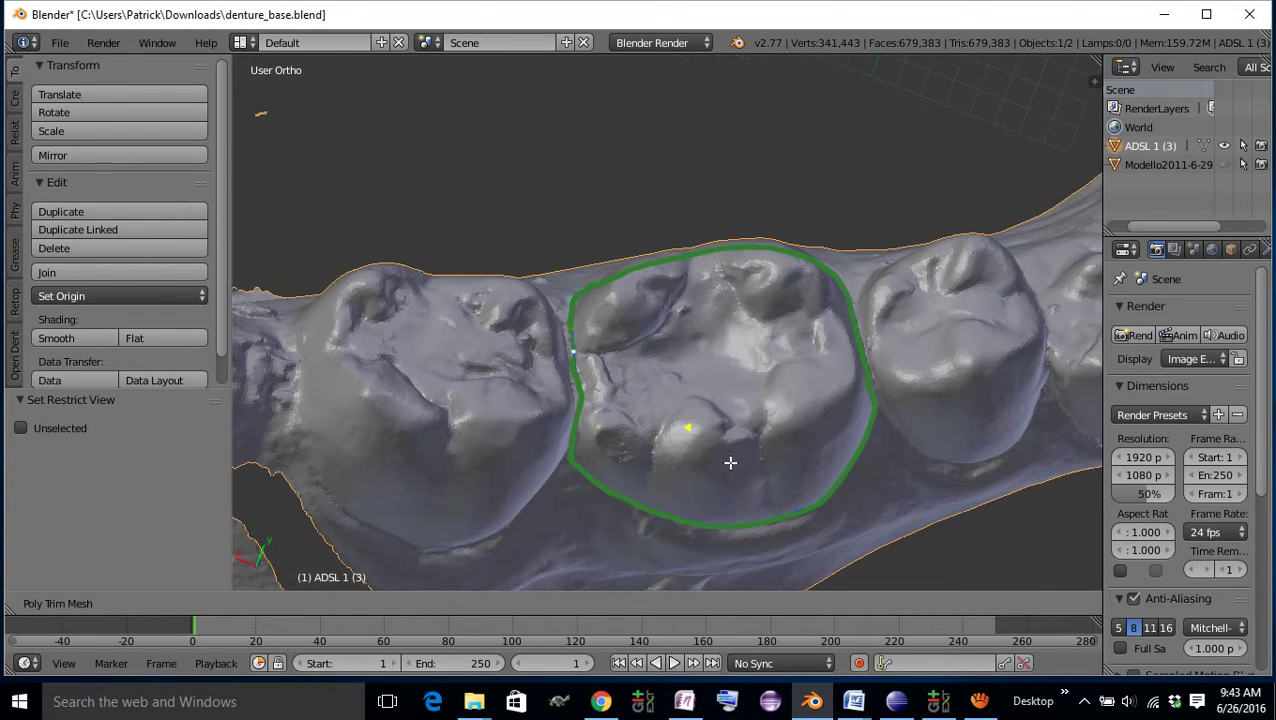
{"action": "scroll", "coordinate": [735, 379], "scroll_direction": "down", "scroll_amount": 4}
{"action": "scroll", "coordinate": [924, 346], "scroll_direction": "up", "scroll_amount": 2}
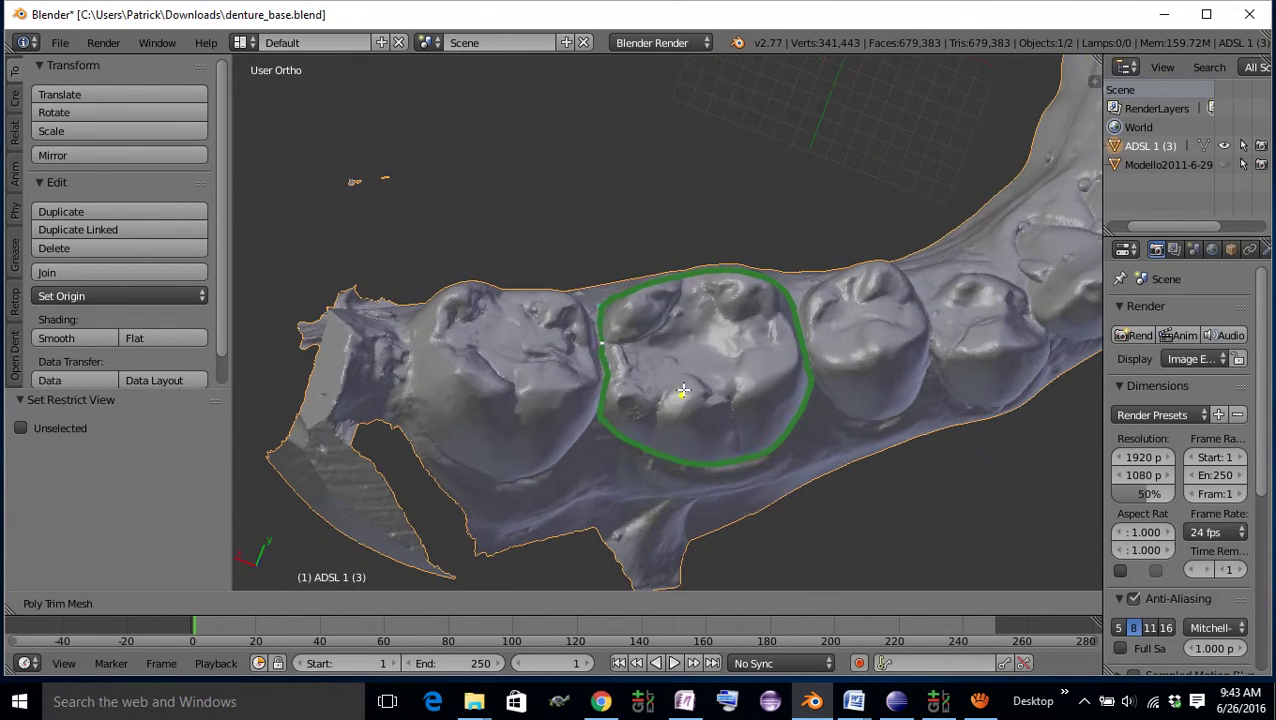
{"action": "scroll", "coordinate": [760, 385], "scroll_direction": "up", "scroll_amount": 2}
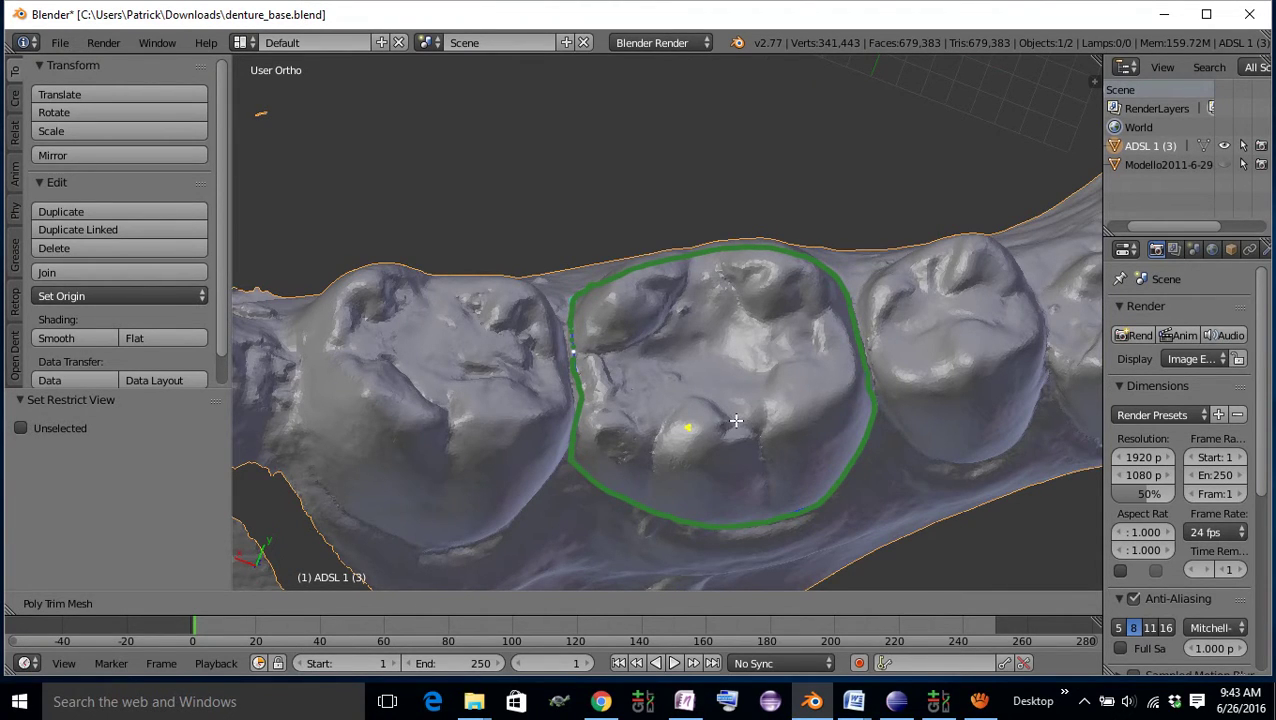
{"action": "middle_click_drag", "start_coordinate": [734, 420], "coordinate": [711, 413]}
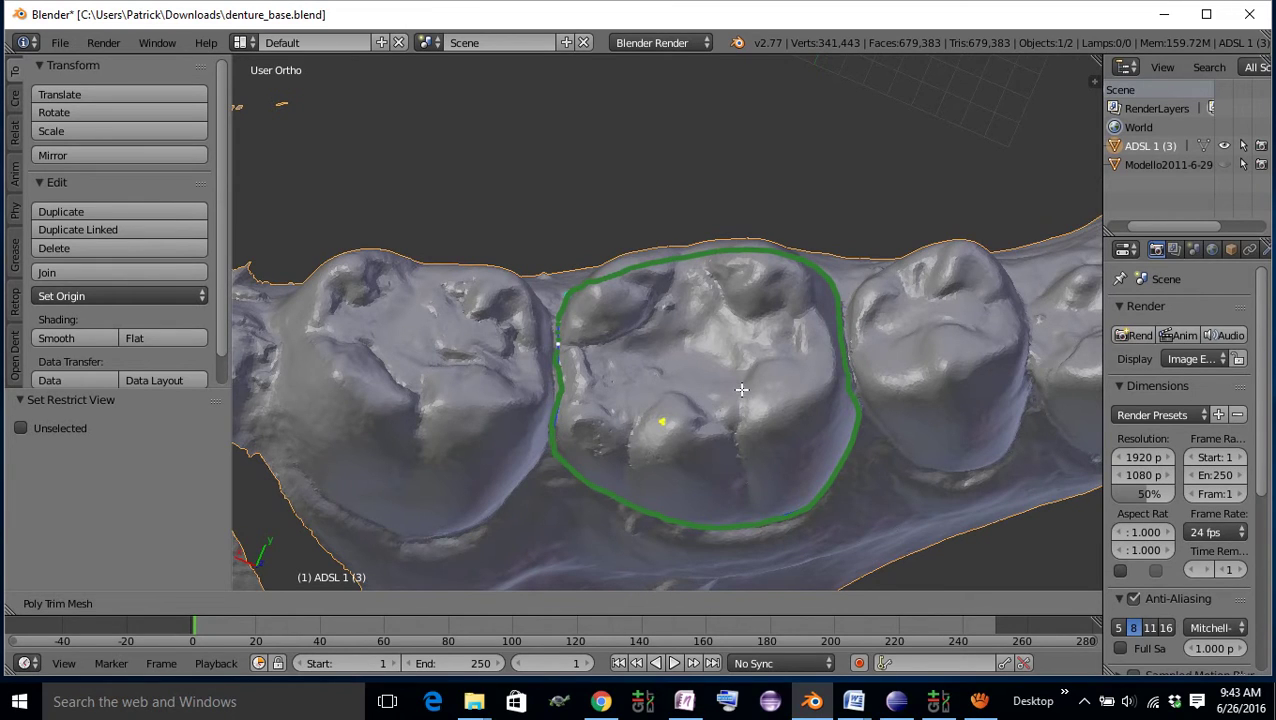
{"action": "middle_click_drag", "start_coordinate": [684, 407], "coordinate": [689, 405]}
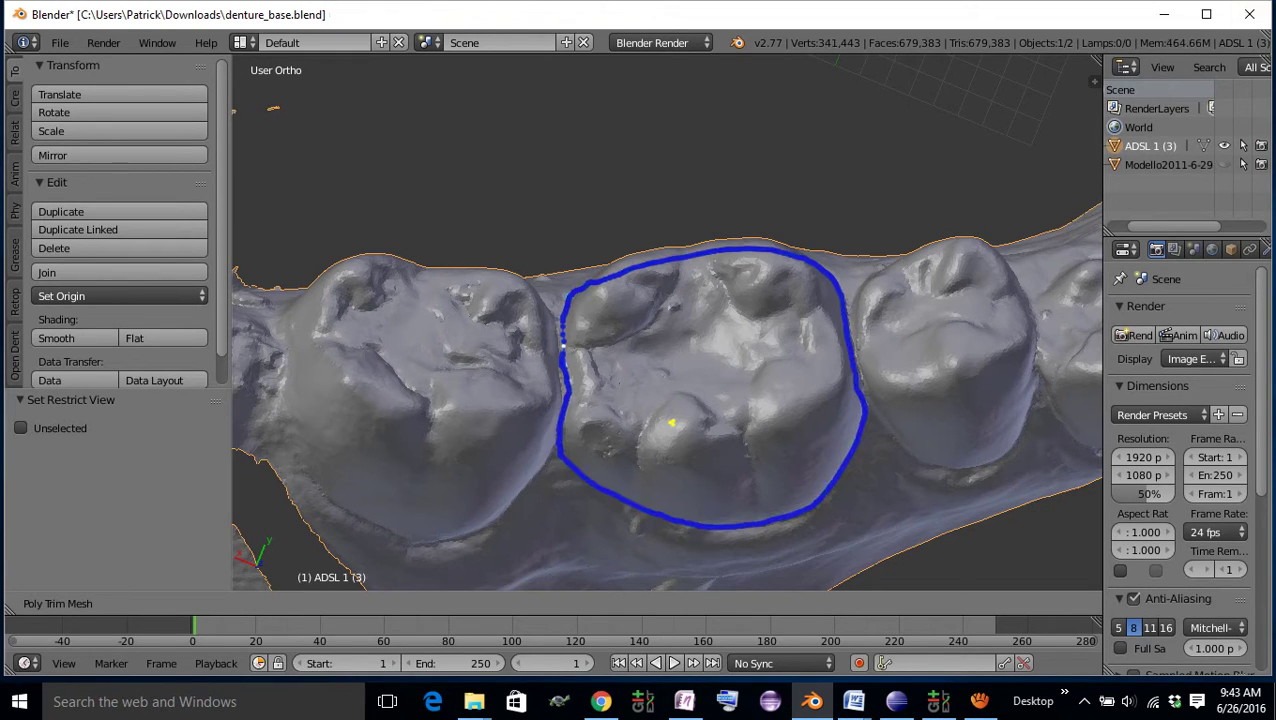
- Finish the Polytrim to split the marked molar into its own object, and select that tooth
{"action": "middle_click_drag", "start_coordinate": [716, 372], "coordinate": [683, 411]}
{"action": "scroll", "coordinate": [695, 402], "scroll_direction": "up", "scroll_amount": 1}
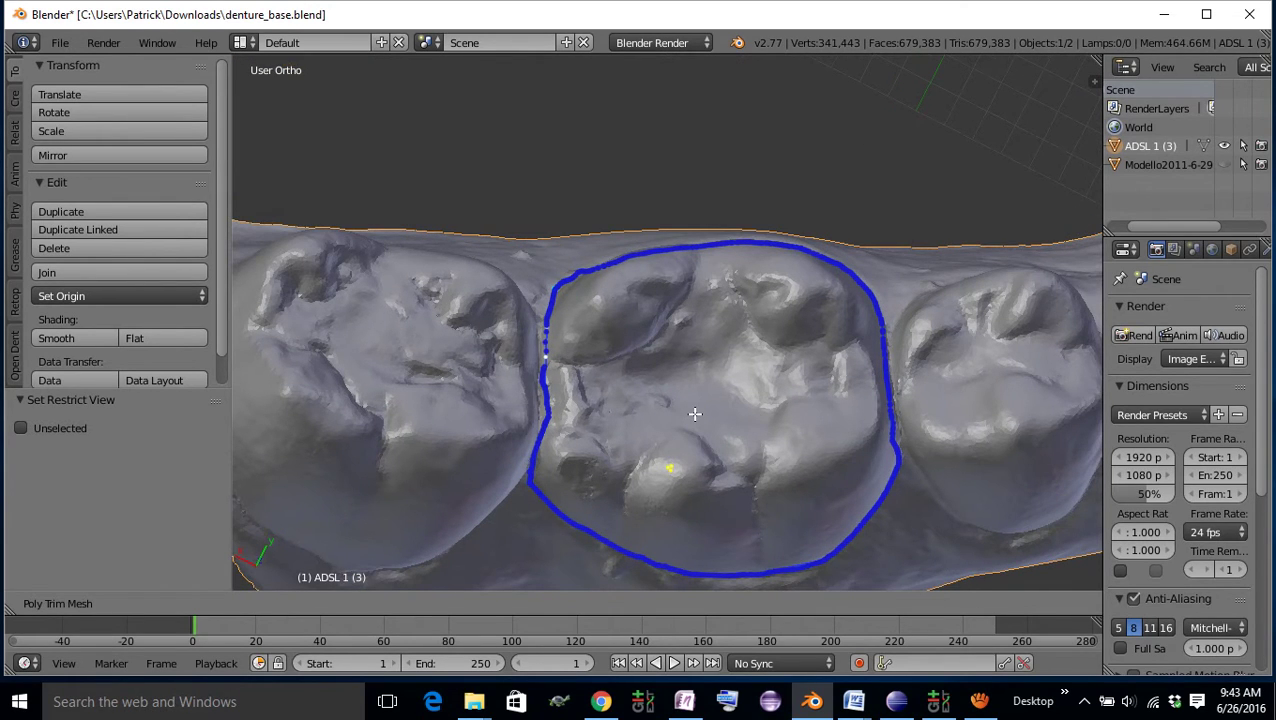
{"action": "key", "text": "Return"}
{"action": "middle_click_drag", "start_coordinate": [703, 437], "coordinate": [675, 433]}
{"action": "right_click", "coordinate": [685, 415]}
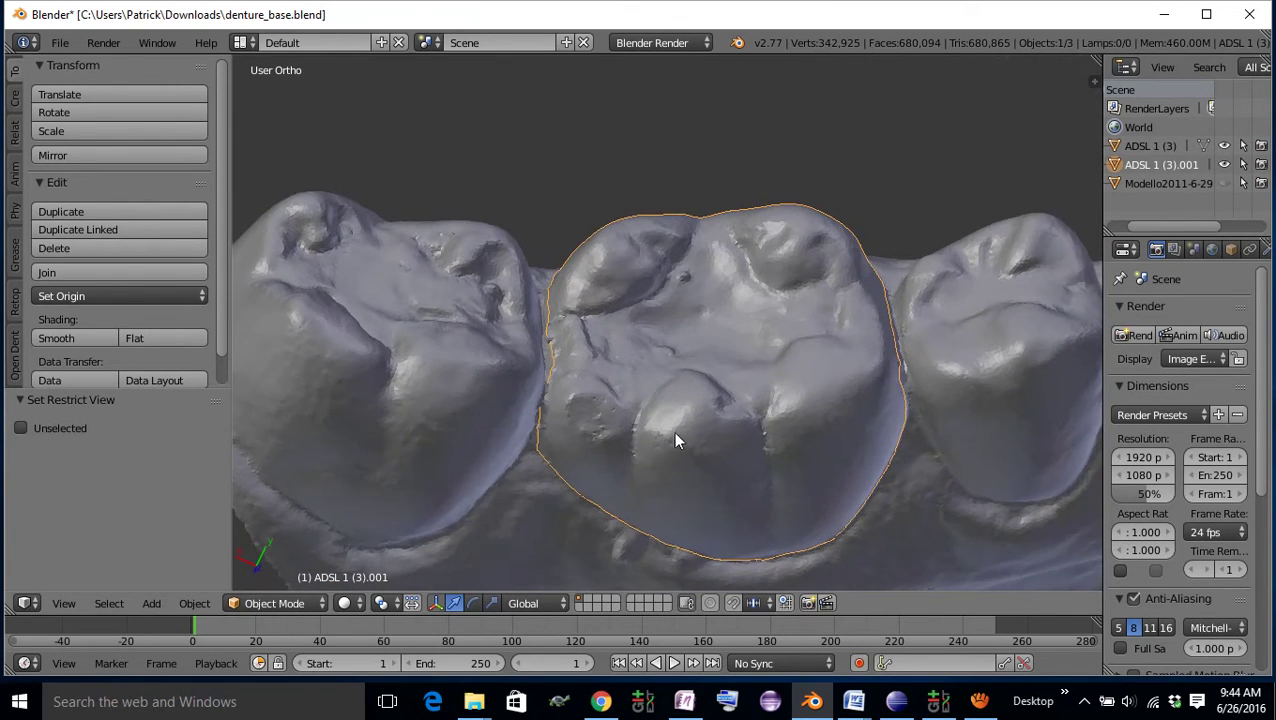
- Examine the separated molar's cut outline at its contacts with the neighbouring teeth and along the gum margin
{"action": "scroll", "coordinate": [620, 424], "scroll_direction": "up", "scroll_amount": 2}
{"action": "middle_click_drag", "start_coordinate": [558, 416], "coordinate": [652, 409], "text": "shift"}
{"action": "scroll", "coordinate": [630, 430], "scroll_direction": "up", "scroll_amount": 3}
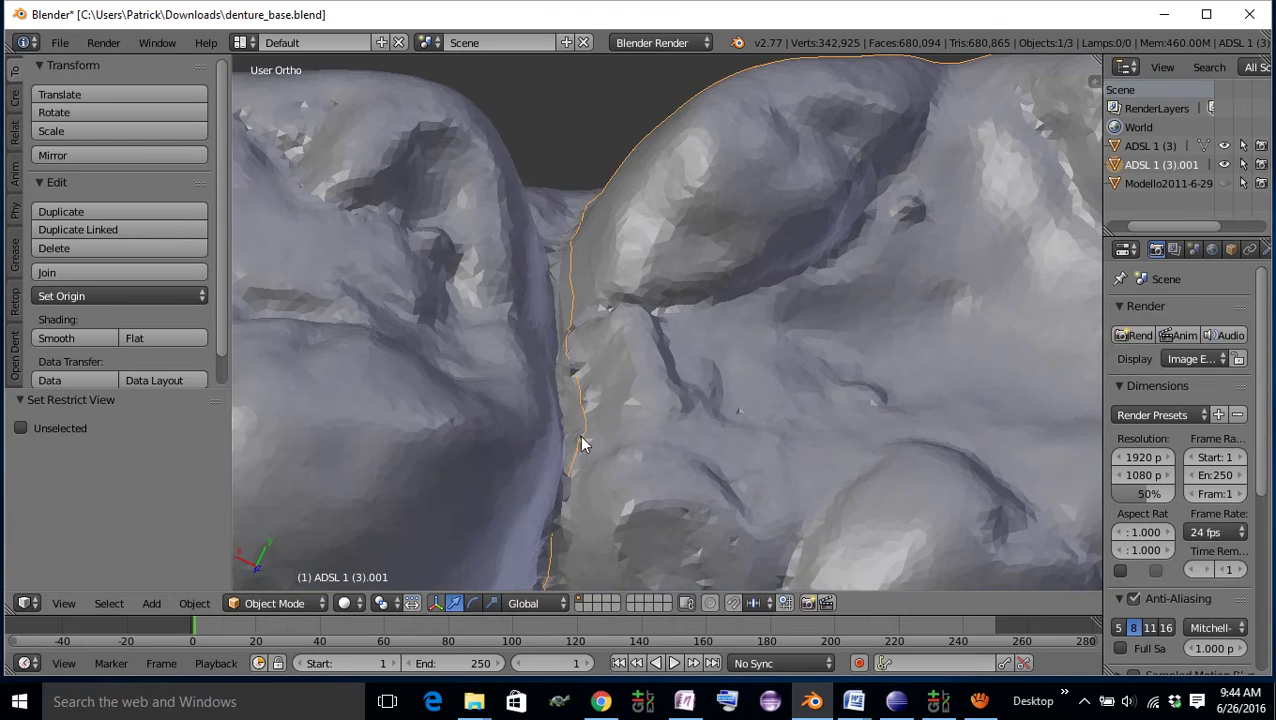
{"action": "scroll", "coordinate": [584, 445], "scroll_direction": "down", "scroll_amount": 2}
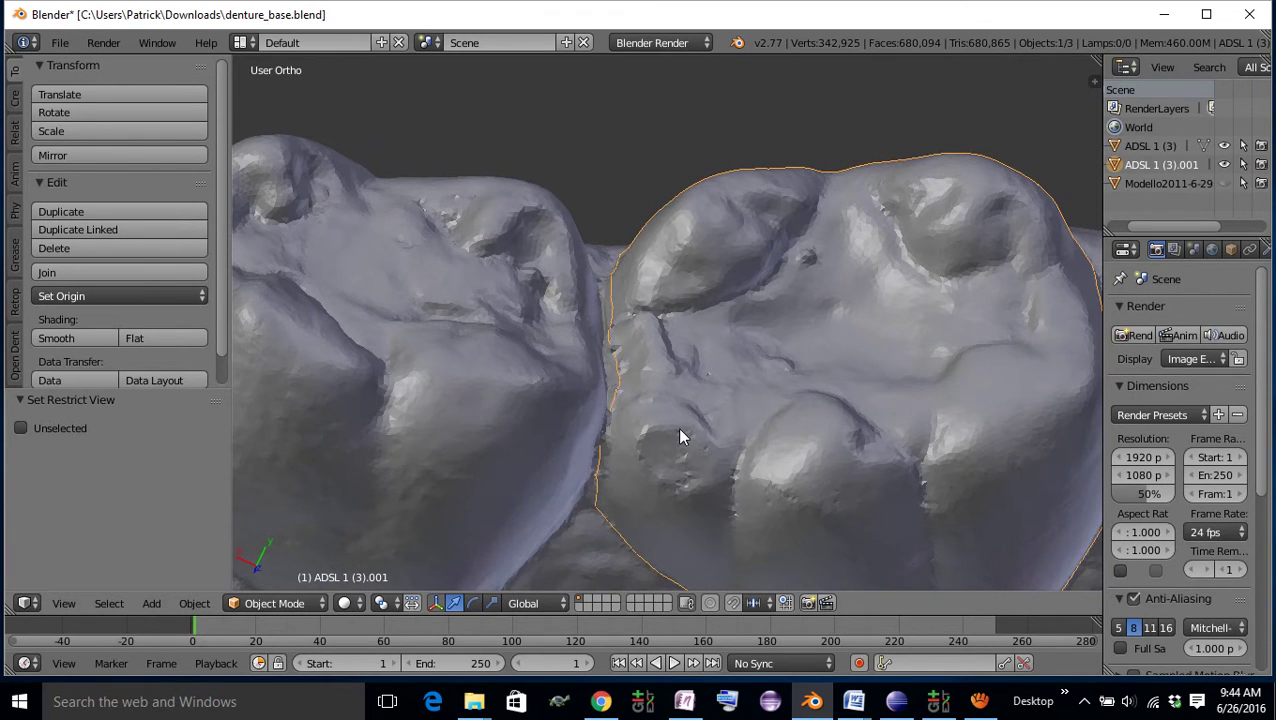
{"action": "scroll", "coordinate": [700, 430], "scroll_direction": "down", "scroll_amount": 2}
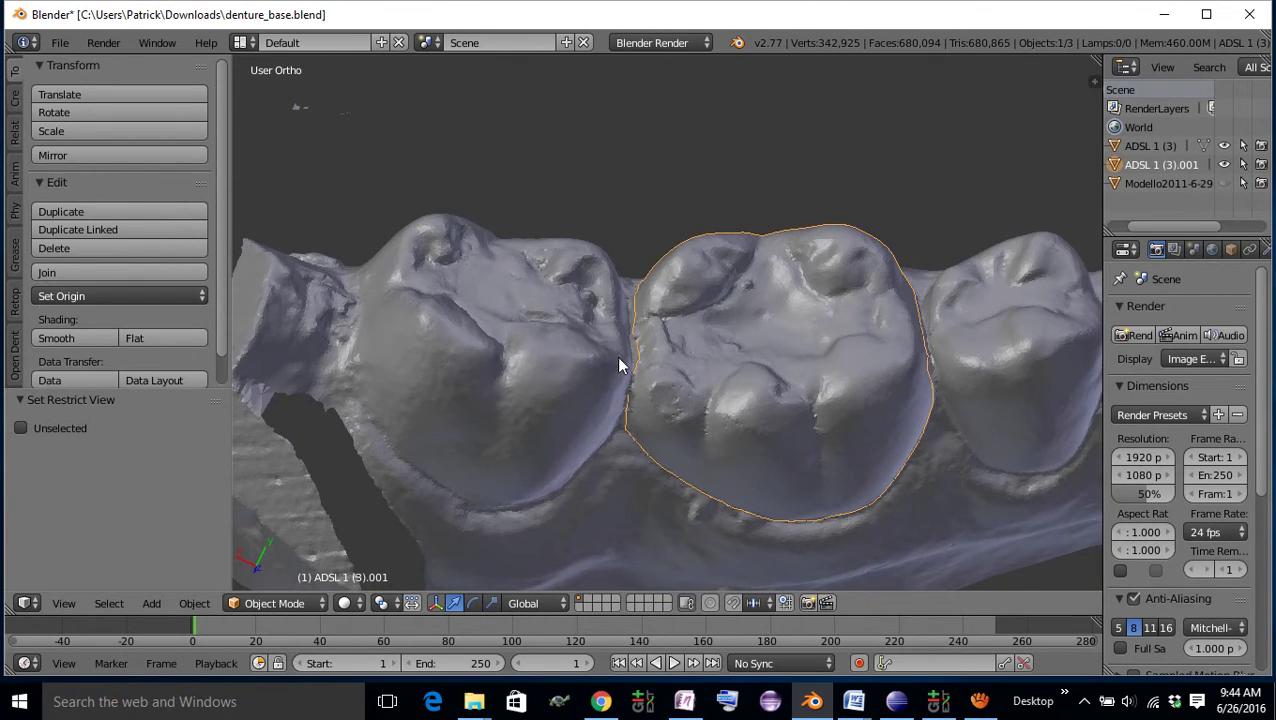
{"action": "scroll", "coordinate": [647, 385], "scroll_direction": "up", "scroll_amount": 2}
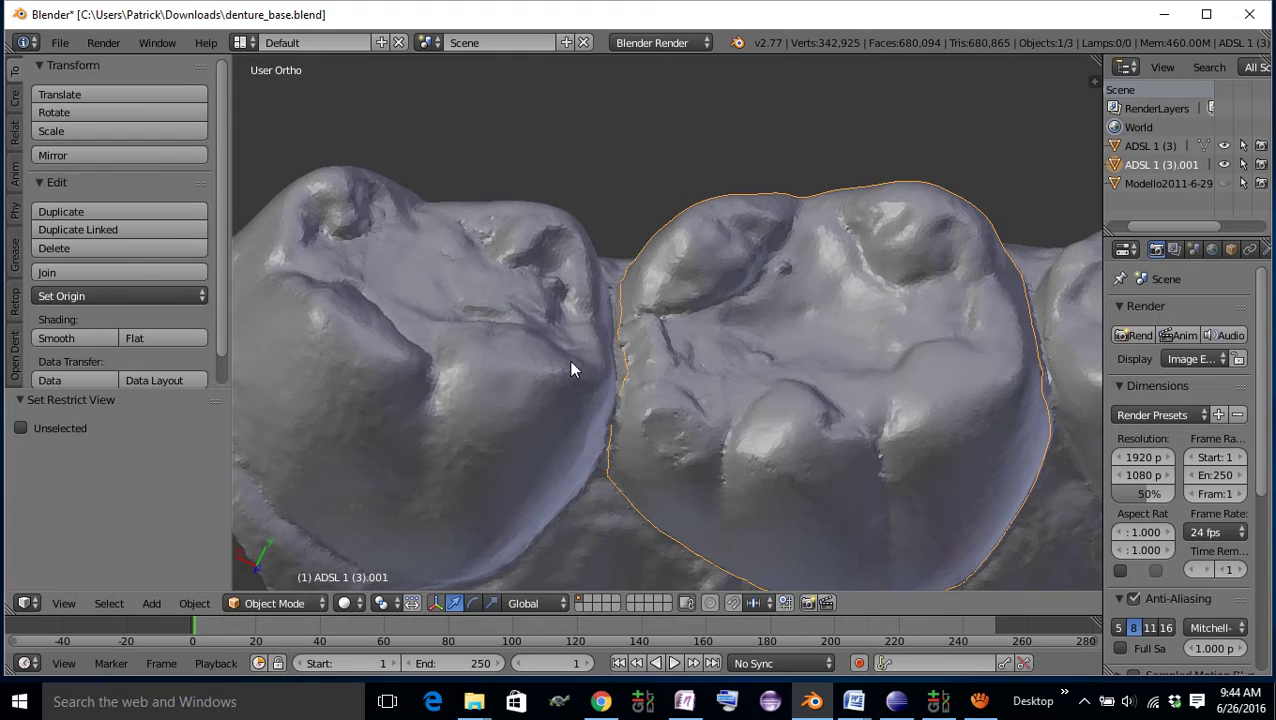
{"action": "scroll", "coordinate": [930, 438], "scroll_direction": "down", "scroll_amount": 5}
{"action": "scroll", "coordinate": [760, 448], "scroll_direction": "up", "scroll_amount": 4}
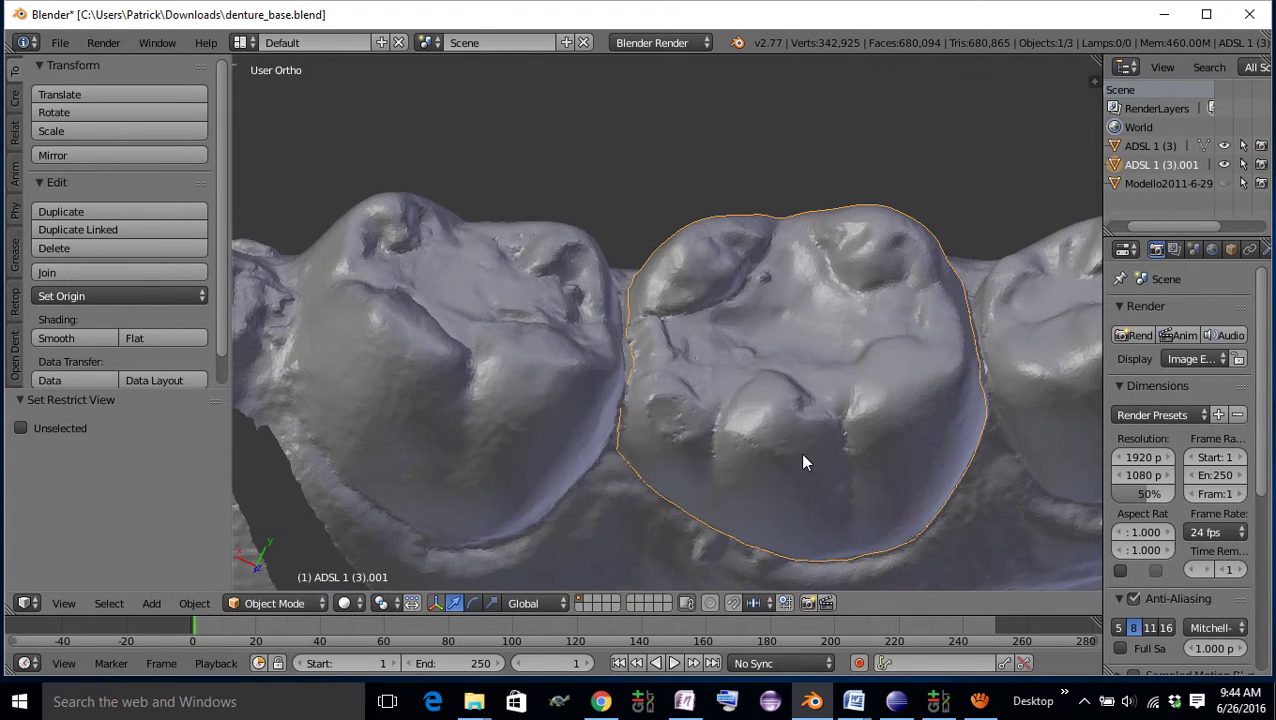
{"action": "scroll", "coordinate": [803, 455], "scroll_direction": "down", "scroll_amount": 2}
{"action": "middle_click_drag", "start_coordinate": [766, 427], "coordinate": [768, 357]}
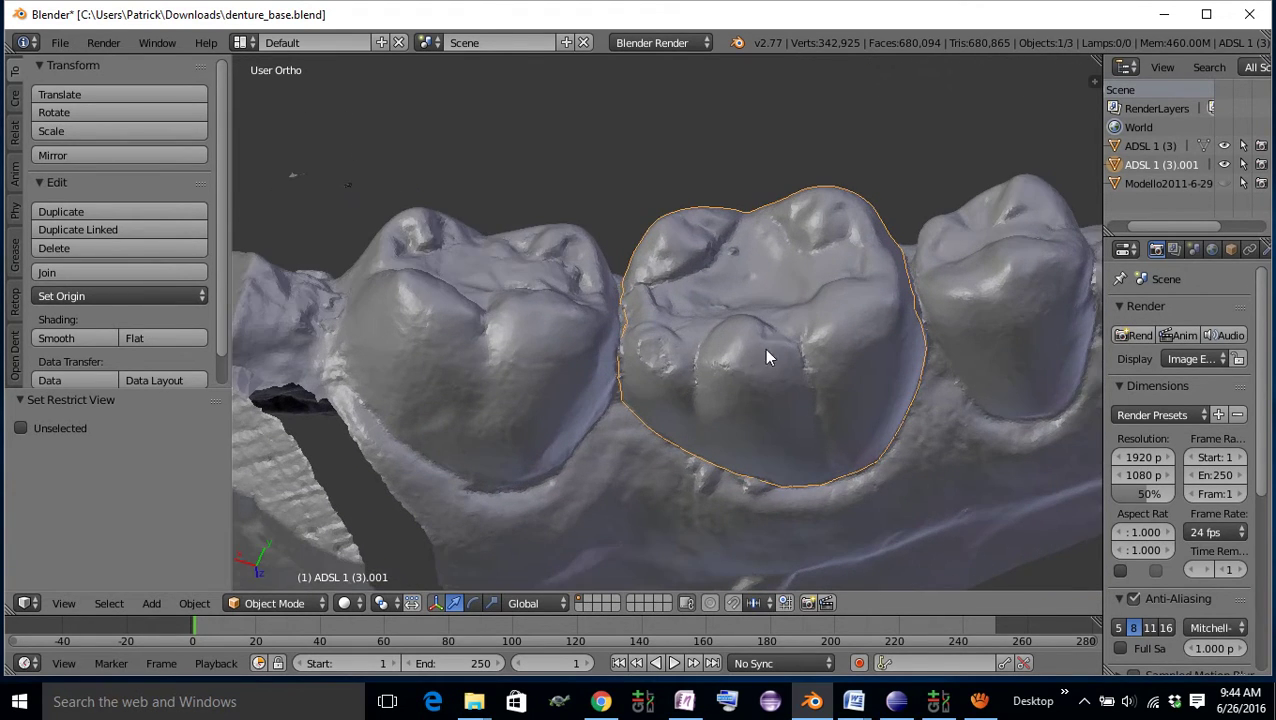
{"action": "middle_click_drag", "start_coordinate": [857, 348], "coordinate": [686, 380]}
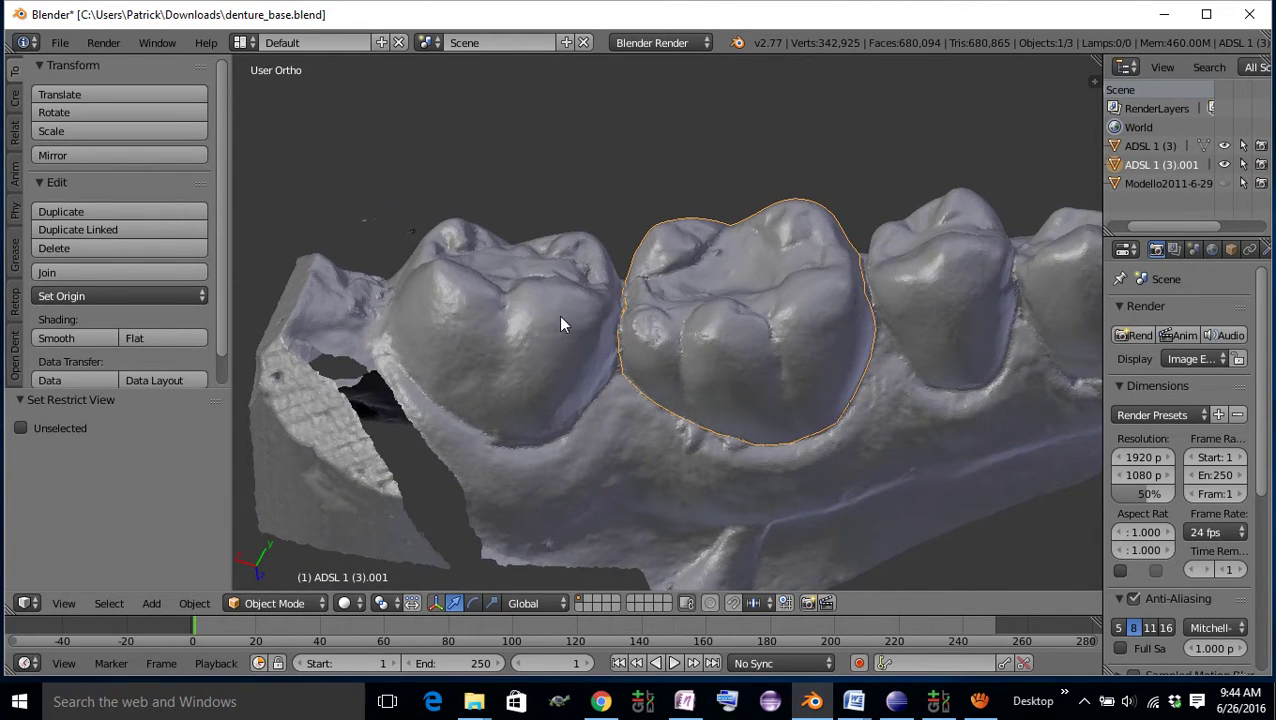
- Hide the separated molar to expose the hole it leaves in the jaw model
{"action": "key", "text": "h"}
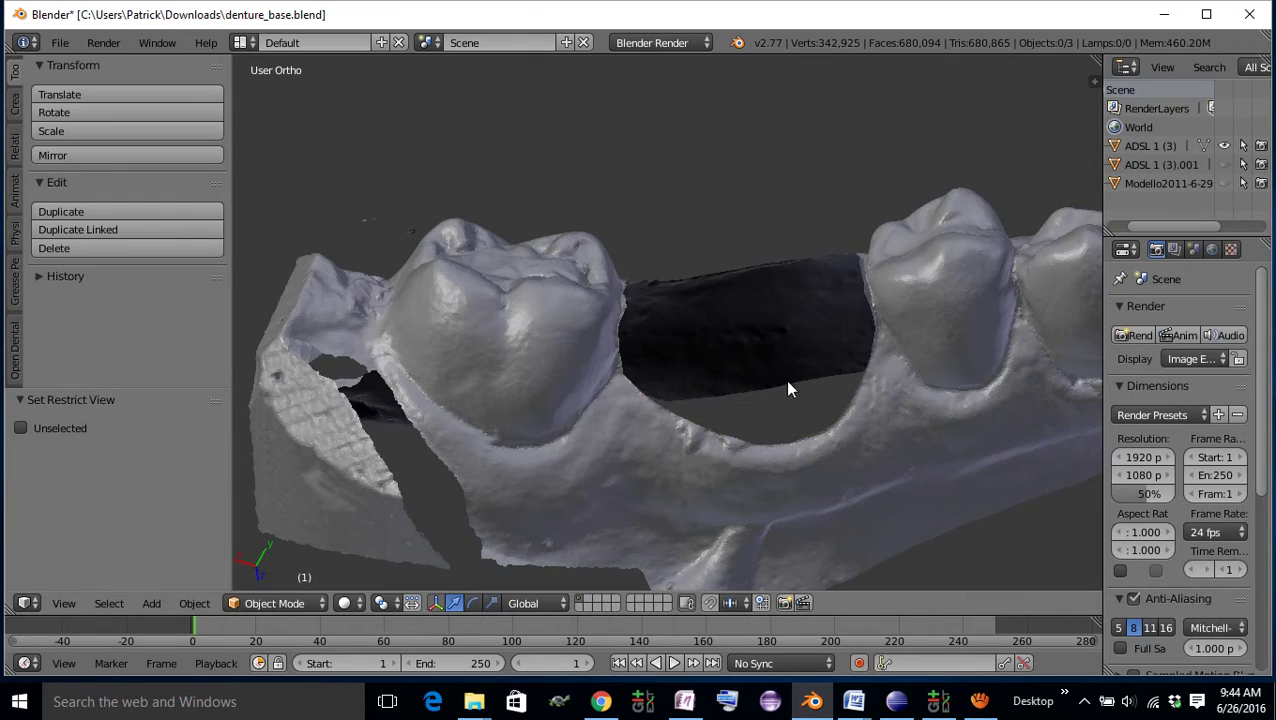
{"action": "middle_click_drag", "start_coordinate": [785, 379], "coordinate": [698, 404]}
{"action": "scroll", "coordinate": [725, 450], "scroll_direction": "up", "scroll_amount": 2}
{"action": "scroll", "coordinate": [733, 391], "scroll_direction": "up", "scroll_amount": 2}
{"action": "scroll", "coordinate": [740, 405], "scroll_direction": "down", "scroll_amount": 3}
- Start Polytrim on the remaining jaw model and place the first cut point on the hole's edge beside the premolar
{"action": "right_click", "coordinate": [727, 420]}
{"action": "key", "text": "space"}
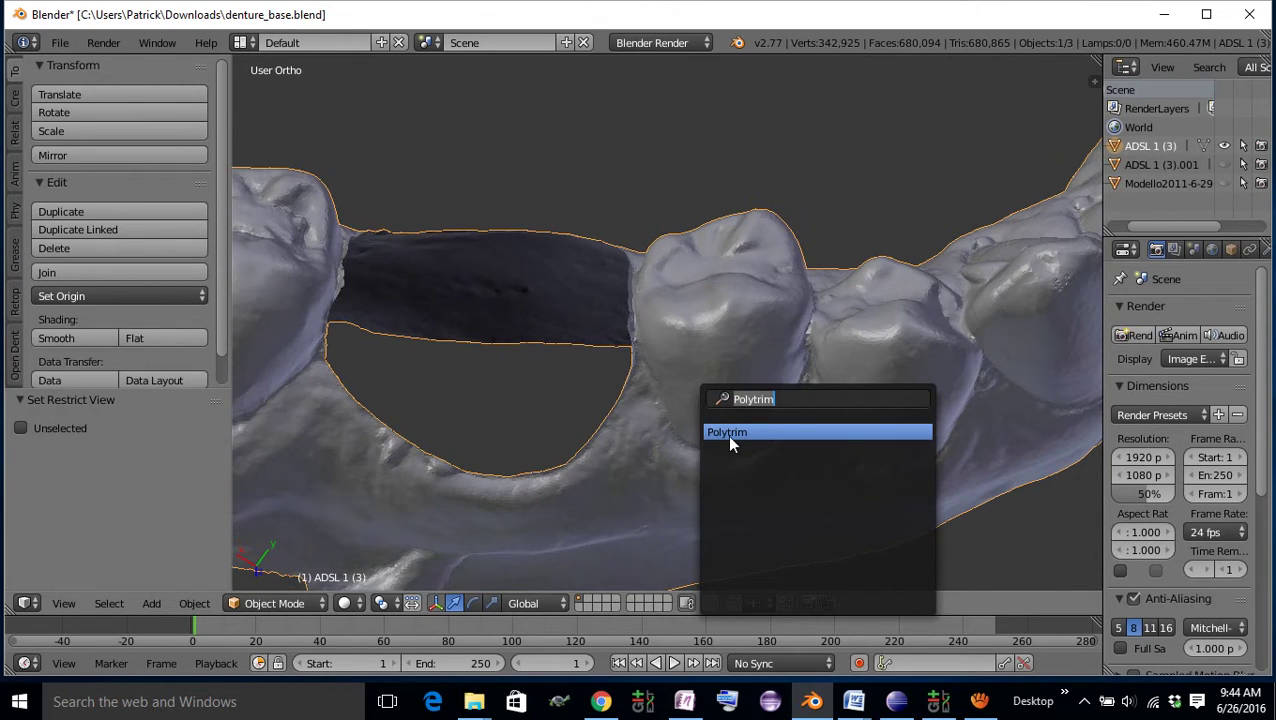
{"action": "left_click", "coordinate": [729, 433]}
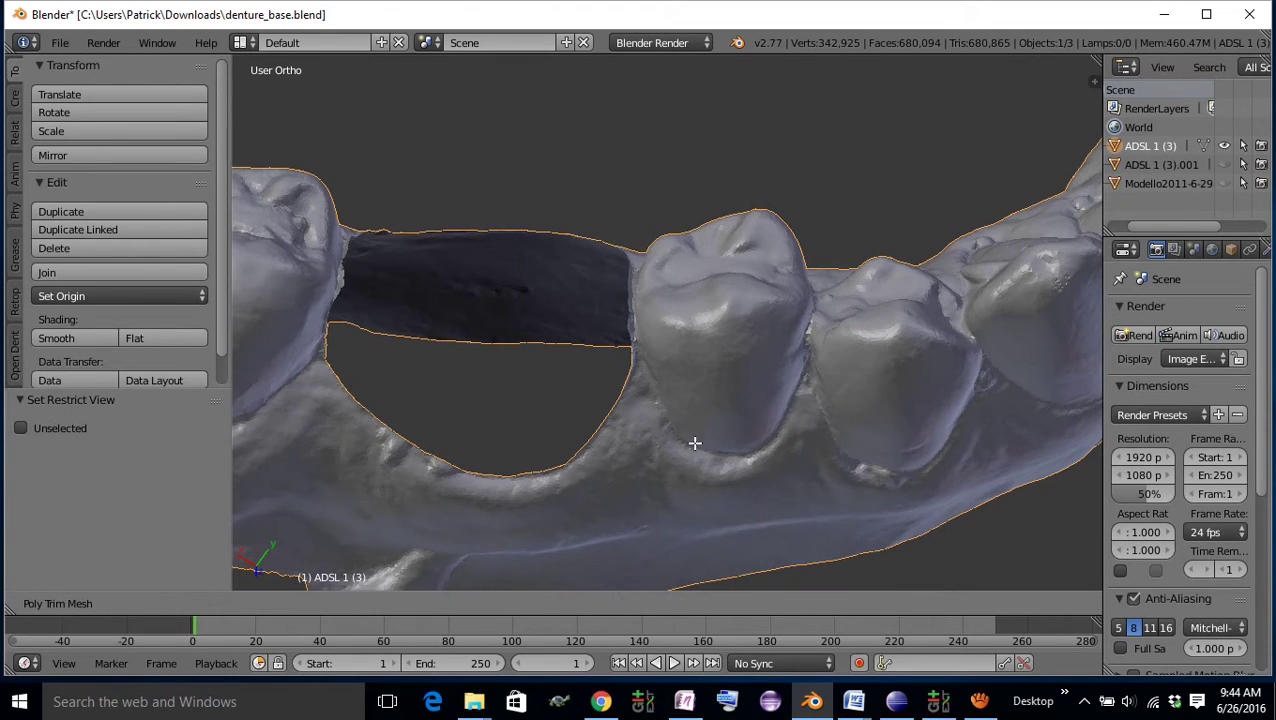
{"action": "scroll", "coordinate": [690, 445], "scroll_direction": "up", "scroll_amount": 3}
{"action": "left_click", "coordinate": [579, 460]}
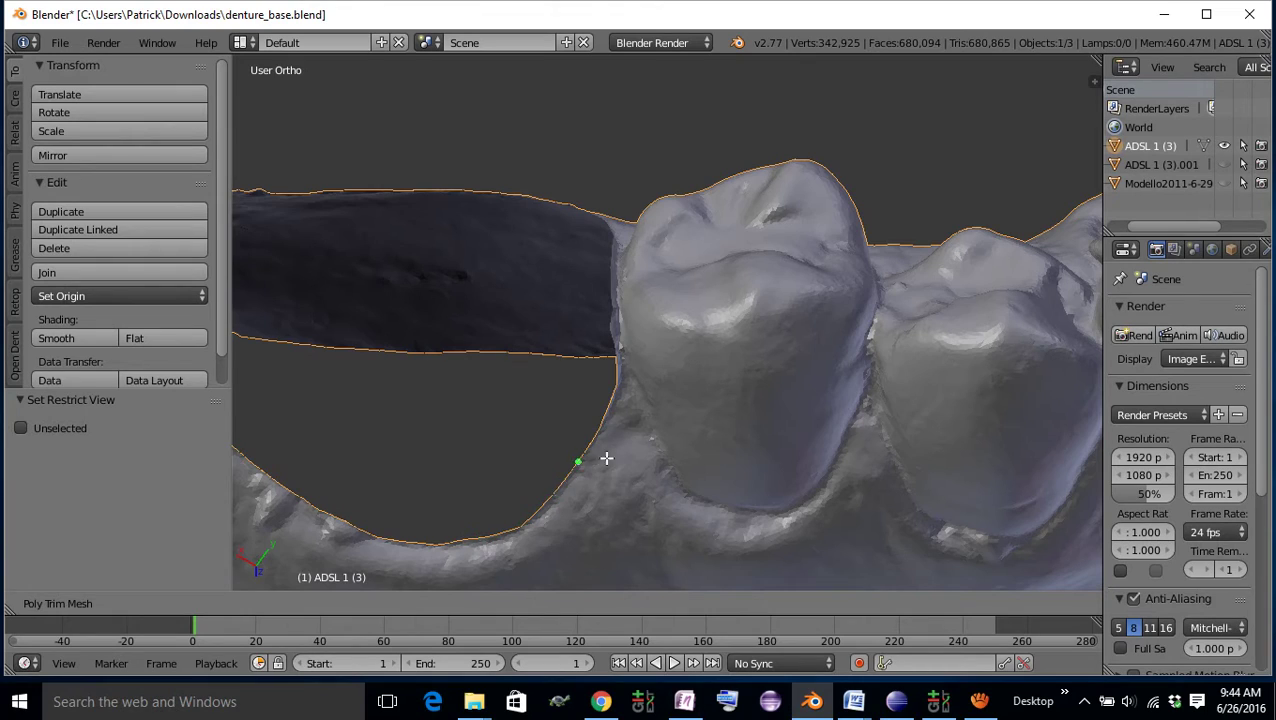
- Place cut points along the cheek-side gum margin of the premolar bordering the hole, up to its front contact
{"action": "left_click", "coordinate": [641, 391]}
{"action": "left_click", "coordinate": [657, 433]}
{"action": "left_click", "coordinate": [686, 483]}
{"action": "left_click", "coordinate": [718, 498]}
{"action": "left_click", "coordinate": [758, 507]}
{"action": "left_click", "coordinate": [794, 502]}
{"action": "left_click", "coordinate": [828, 472]}
{"action": "left_click", "coordinate": [853, 417]}
{"action": "left_click", "coordinate": [862, 374]}
- Continue the cut points through the front contact between the two premolars towards the tongue side
{"action": "scroll", "coordinate": [745, 341], "scroll_direction": "up", "scroll_amount": 2}
{"action": "middle_click_drag", "start_coordinate": [649, 327], "coordinate": [907, 489]}
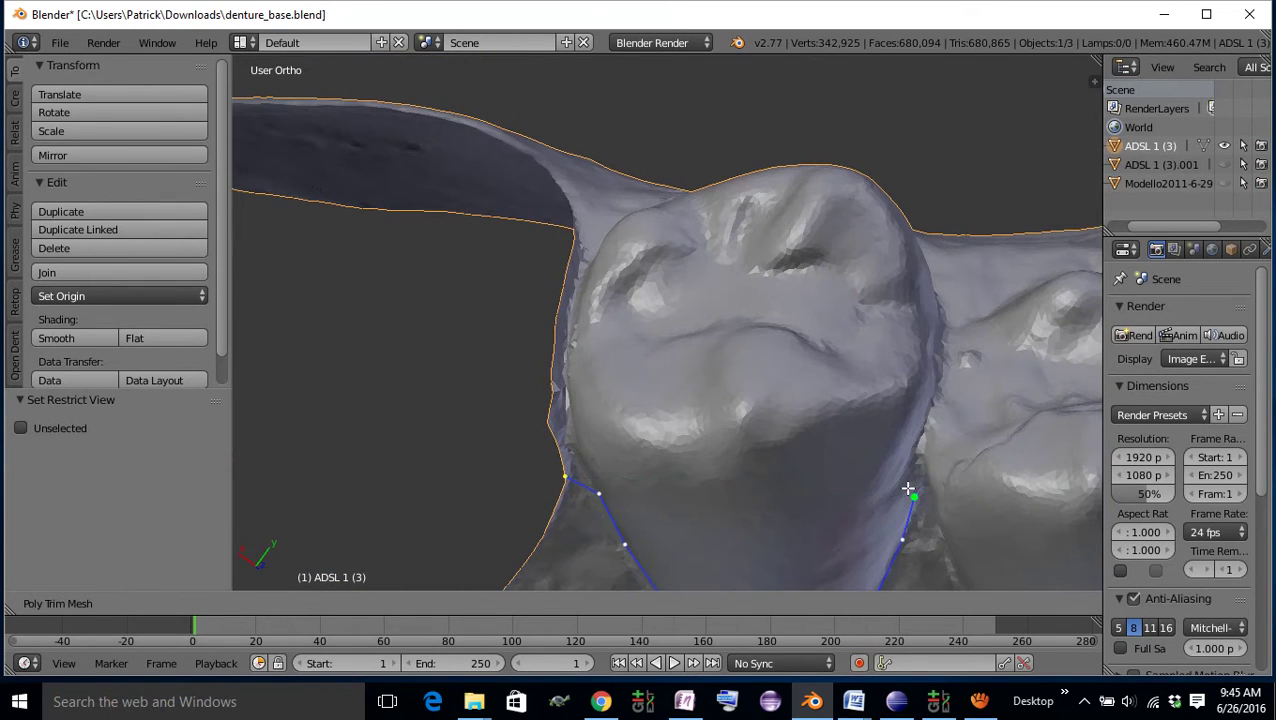
{"action": "left_click", "coordinate": [914, 469]}
{"action": "left_click", "coordinate": [918, 436]}
{"action": "middle_click_drag", "start_coordinate": [933, 368], "coordinate": [570, 490]}
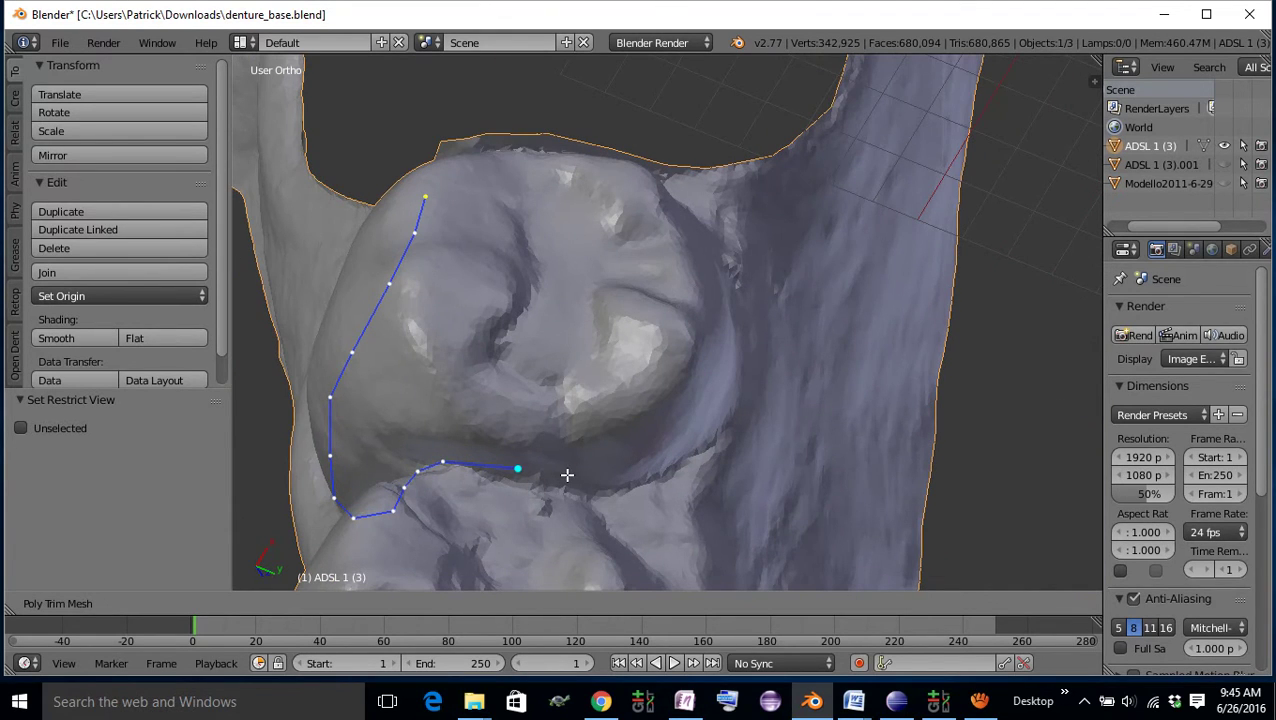
{"action": "left_click", "coordinate": [567, 475]}
{"action": "left_click", "coordinate": [607, 484]}
{"action": "left_click", "coordinate": [652, 464]}
- Place cut points along the premolar's tongue-side gum margin back towards the hole
{"action": "middle_click_drag", "start_coordinate": [692, 444], "coordinate": [620, 459]}
{"action": "left_click", "coordinate": [663, 401]}
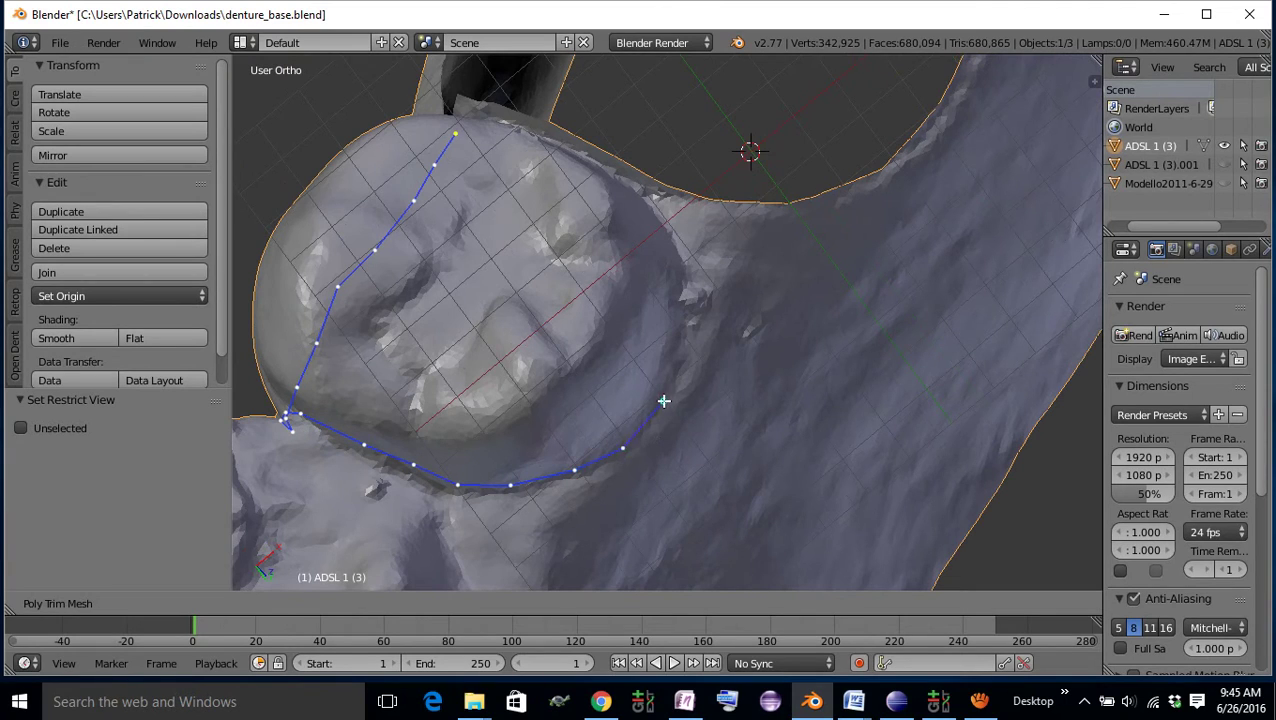
{"action": "left_click", "coordinate": [675, 349]}
{"action": "left_click", "coordinate": [681, 293]}
{"action": "middle_click_drag", "start_coordinate": [670, 234], "coordinate": [638, 305]}
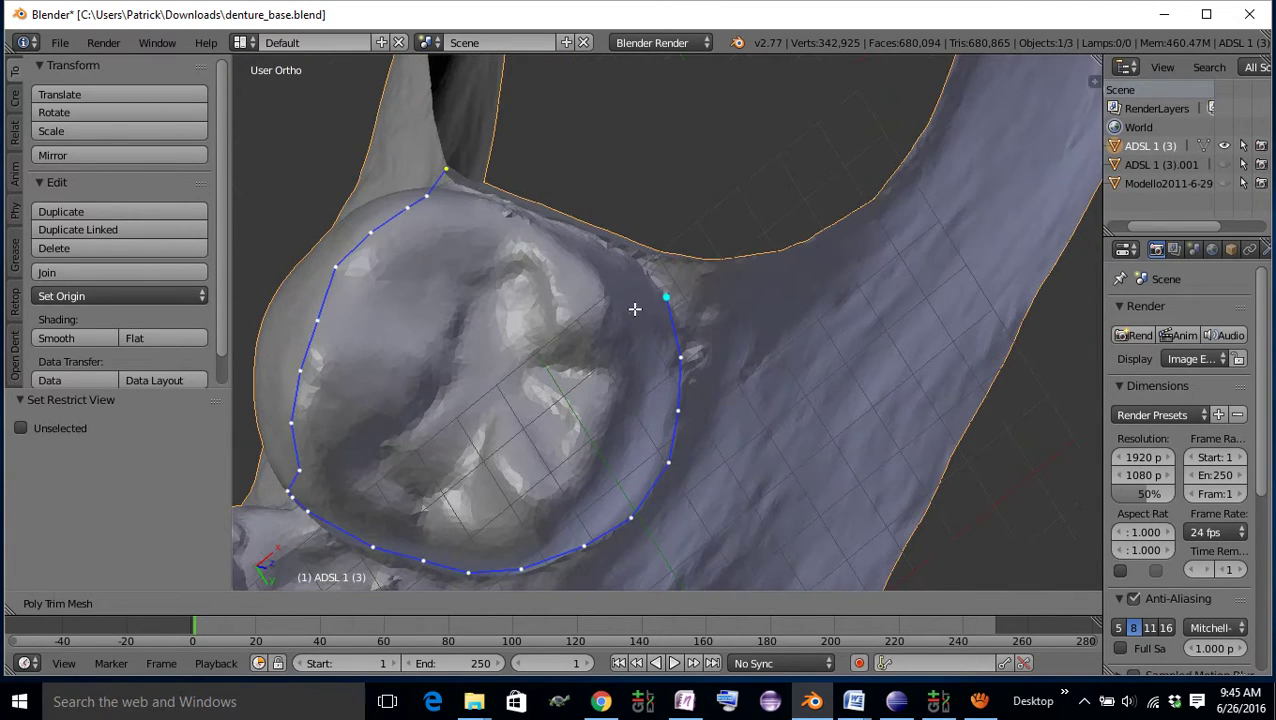
{"action": "left_click", "coordinate": [645, 271]}
{"action": "left_click", "coordinate": [620, 259]}
{"action": "left_click", "coordinate": [590, 245]}
{"action": "left_click", "coordinate": [541, 231]}
{"action": "scroll", "coordinate": [527, 224], "scroll_direction": "up", "scroll_amount": 1}
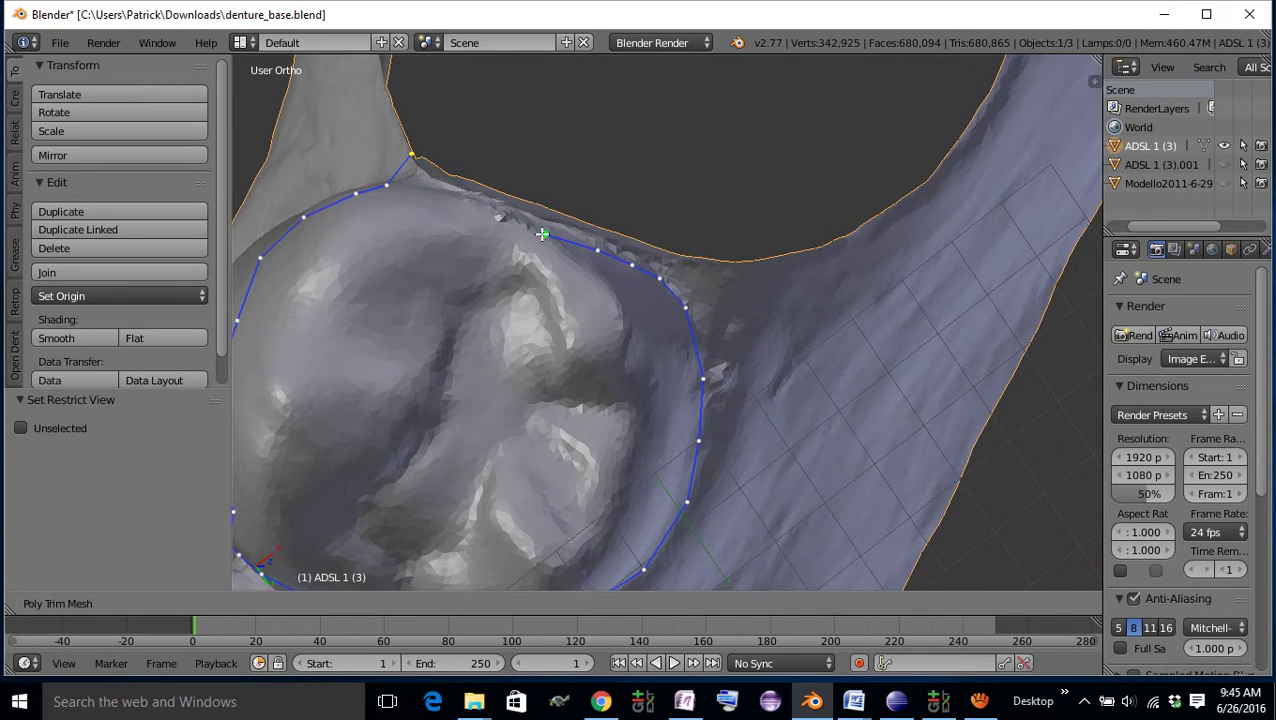
{"action": "right_click", "coordinate": [544, 234]}
{"action": "right_click", "coordinate": [597, 250]}
{"action": "right_click", "coordinate": [631, 266]}
{"action": "right_click", "coordinate": [661, 279]}
- End the cut line on the hole's tongue-side edge and compute the cut path around the premolar
{"action": "left_click", "coordinate": [668, 256]}
{"action": "middle_click_drag", "start_coordinate": [624, 292], "coordinate": [624, 400]}
{"action": "scroll", "coordinate": [684, 271], "scroll_direction": "up", "scroll_amount": 1}
{"action": "key", "text": "c"}
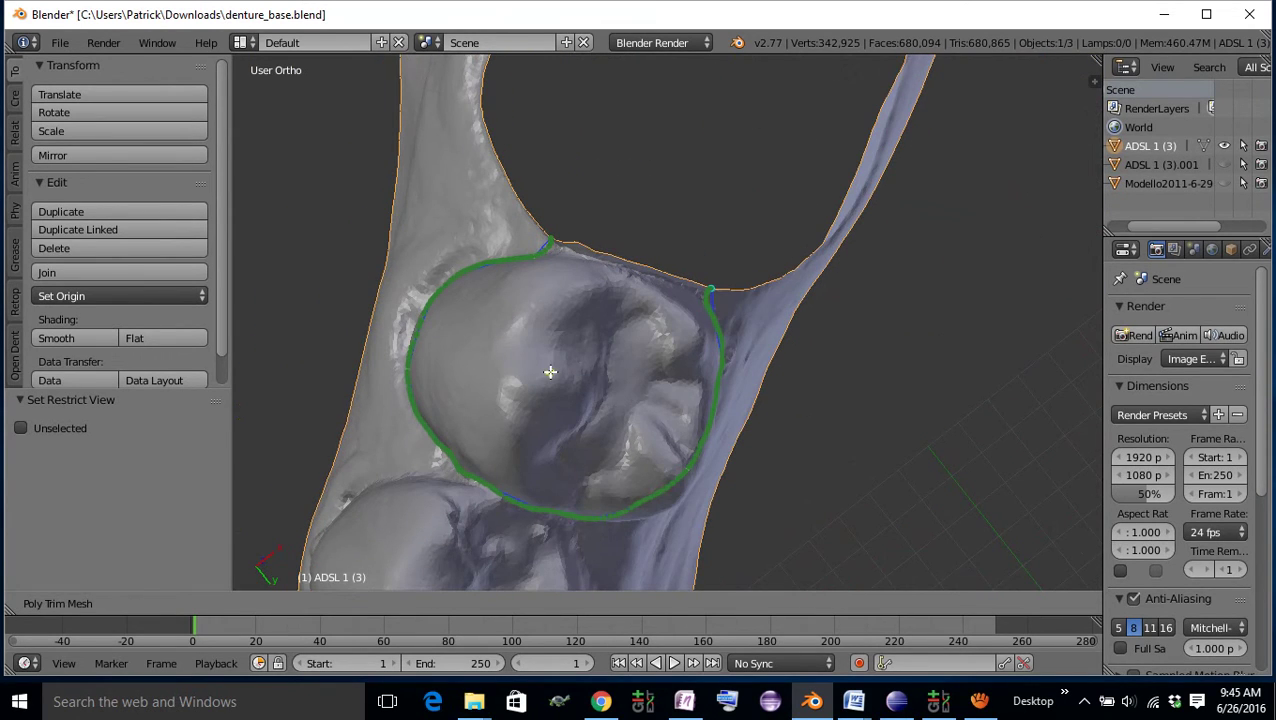
- Mark the premolar's crown as the region to separate and cut the mesh along the computed path
{"action": "middle_click_drag", "start_coordinate": [550, 372], "coordinate": [560, 396]}
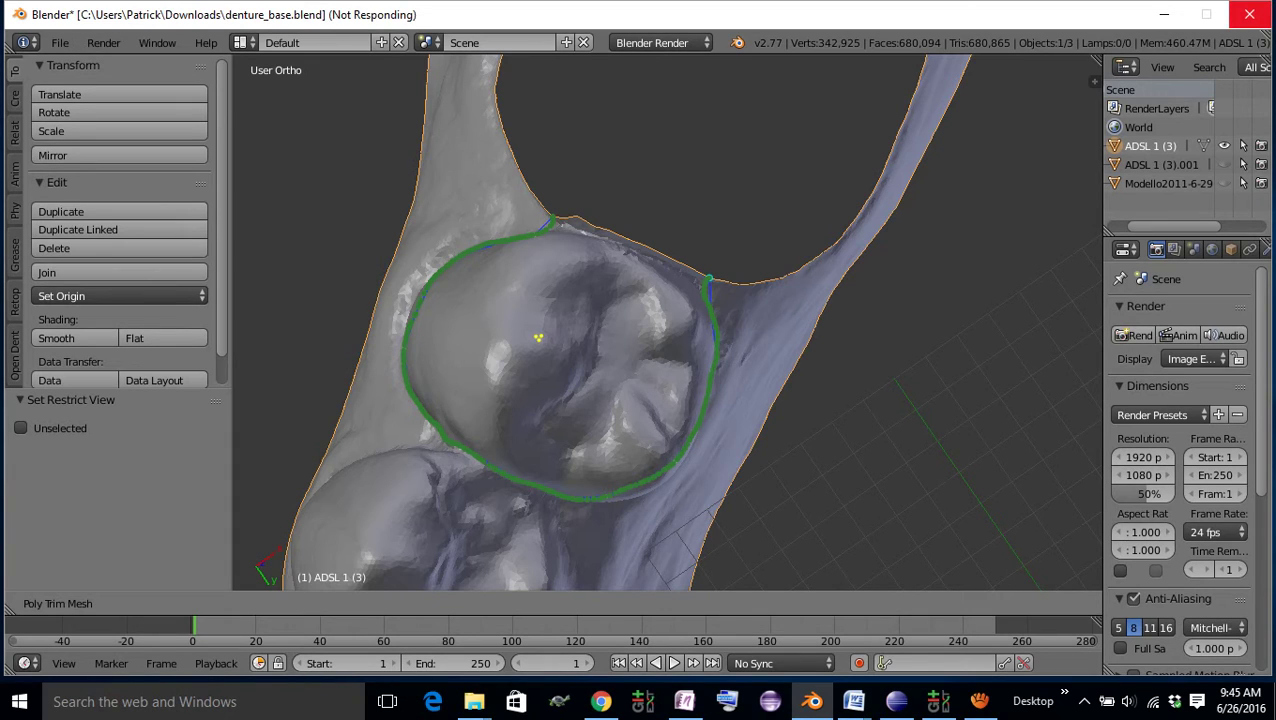
{"action": "middle_click_drag", "start_coordinate": [598, 377], "coordinate": [591, 373]}
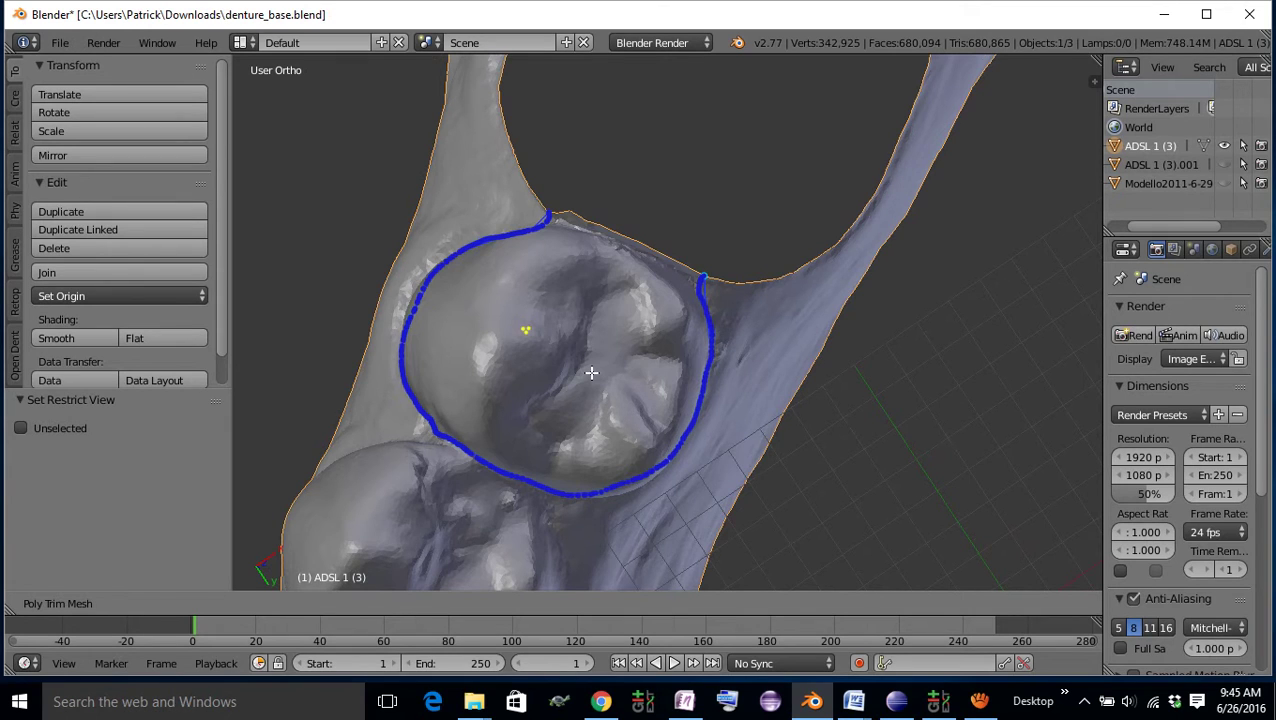
- Split the marked premolar into its own object and hide it
{"action": "key", "text": "p"}
{"action": "scroll", "coordinate": [575, 353], "scroll_direction": "up", "scroll_amount": 1}
{"action": "middle_click_drag", "start_coordinate": [591, 373], "coordinate": [643, 373]}
{"action": "right_click", "coordinate": [575, 353]}
{"action": "scroll", "coordinate": [575, 353], "scroll_direction": "down", "scroll_amount": 2}
{"action": "key", "text": "h"}
- Select the remaining jaw model and start Polytrim on it for the other premolar
{"action": "right_click", "coordinate": [643, 373]}
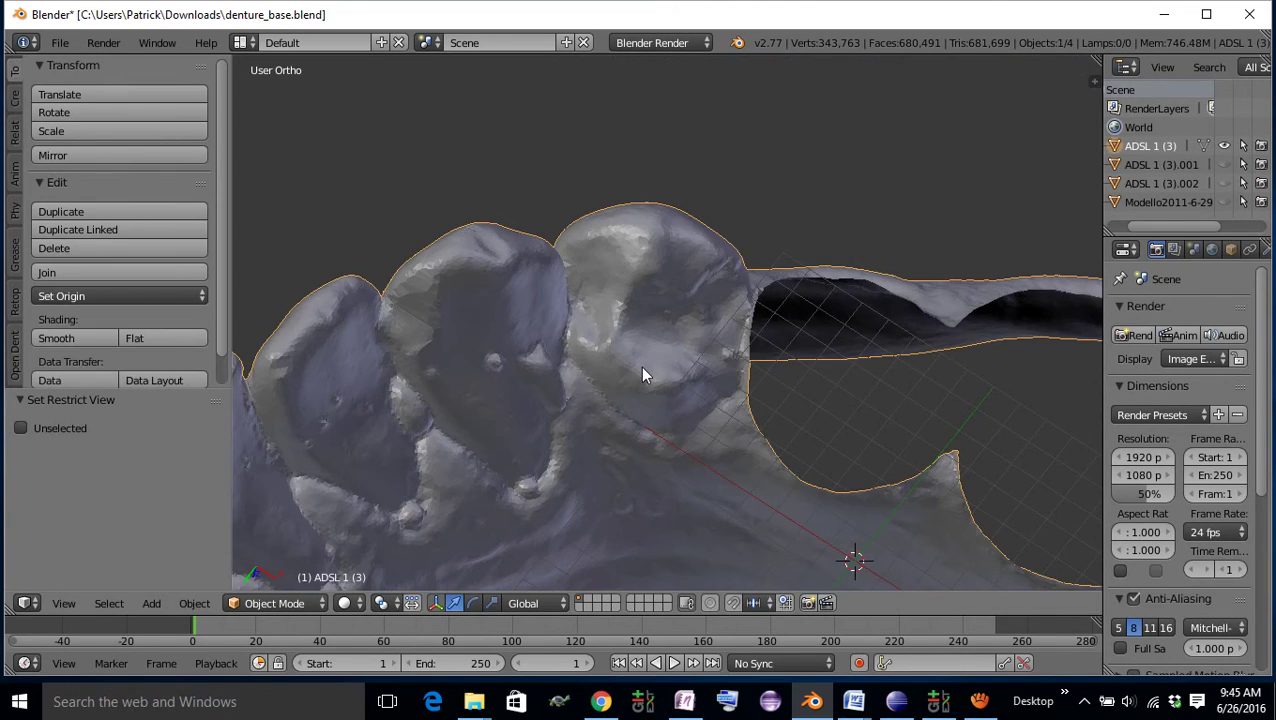
{"action": "key", "text": "space"}
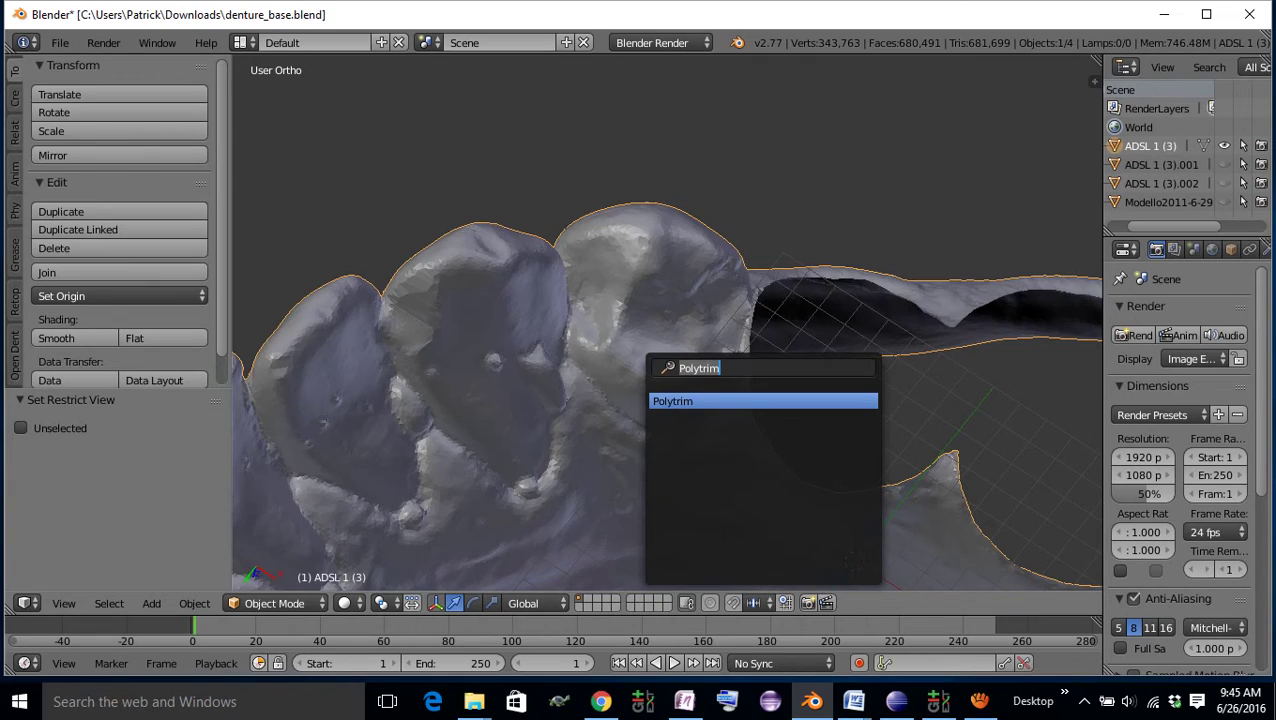
{"action": "left_click", "coordinate": [674, 400]}
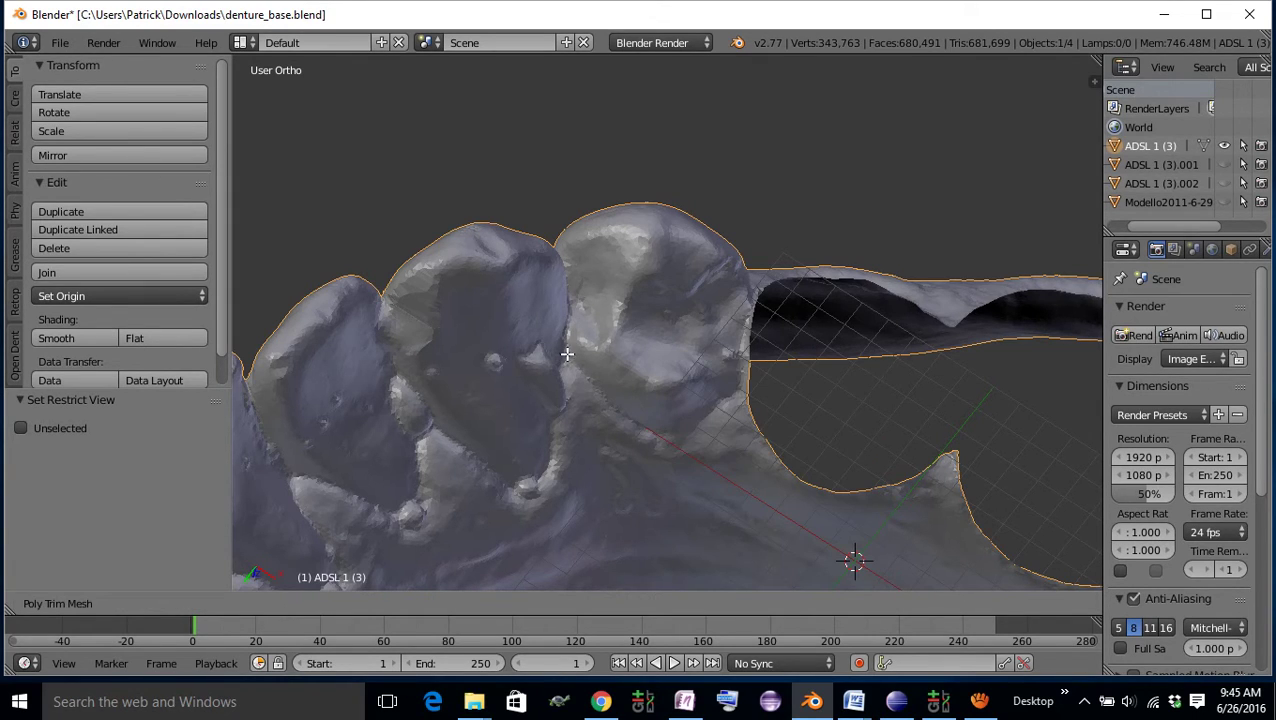
{"action": "left_click", "coordinate": [611, 403]}
{"action": "left_click", "coordinate": [637, 423]}
{"action": "left_click", "coordinate": [677, 430]}
{"action": "left_click", "coordinate": [708, 415]}
{"action": "left_click", "coordinate": [746, 372]}
{"action": "right_click", "coordinate": [746, 372]}
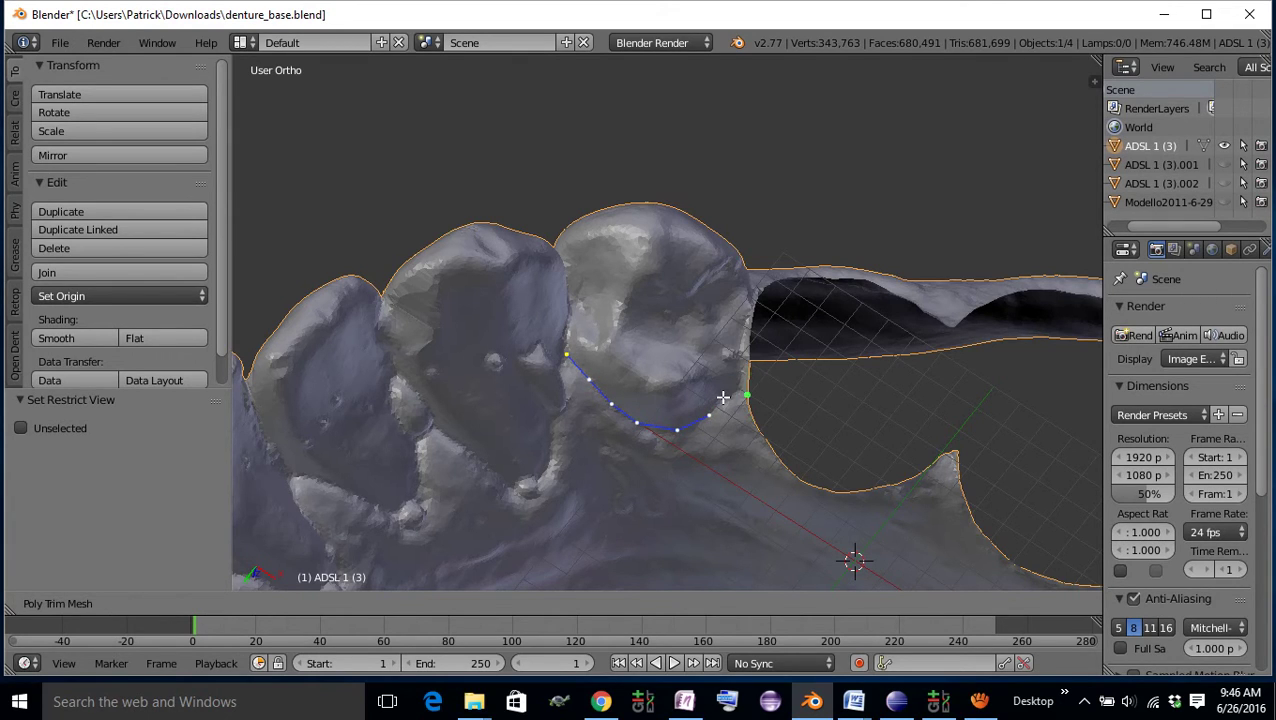
{"action": "right_click", "coordinate": [568, 356]}
{"action": "right_click", "coordinate": [588, 380]}
{"action": "right_click", "coordinate": [611, 404]}
{"action": "right_click", "coordinate": [637, 422]}
{"action": "right_click", "coordinate": [677, 429]}
- Place cut points along the remaining premolar's tongue-side gum margin, from the hole's edge to its front contact
{"action": "left_click", "coordinate": [710, 409]}
{"action": "left_click", "coordinate": [687, 434]}
{"action": "left_click", "coordinate": [646, 428]}
{"action": "left_click", "coordinate": [607, 400]}
{"action": "left_click", "coordinate": [590, 382]}
{"action": "left_click", "coordinate": [565, 357]}
- Carry the cut points through the premolar's front contact onto the cheek side
{"action": "middle_click_drag", "start_coordinate": [575, 300], "coordinate": [561, 470]}
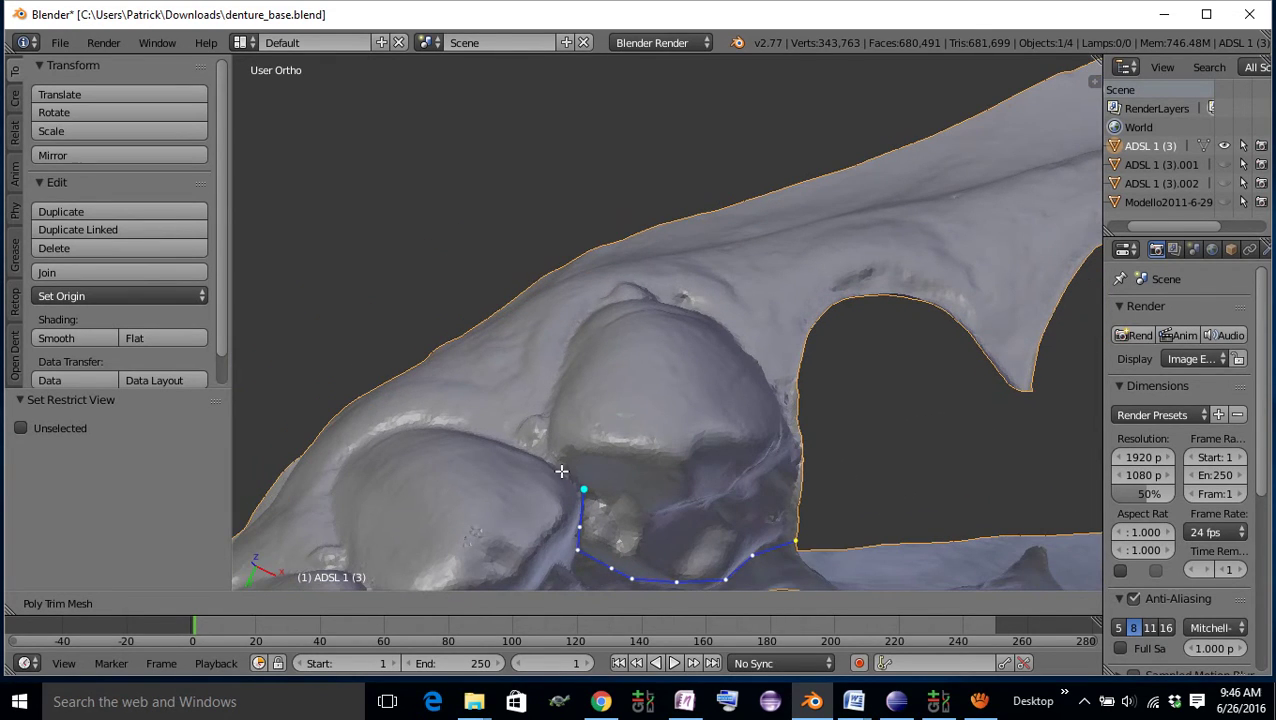
{"action": "left_click", "coordinate": [561, 470]}
{"action": "left_click", "coordinate": [543, 418]}
{"action": "middle_click_drag", "start_coordinate": [567, 342], "coordinate": [609, 404]}
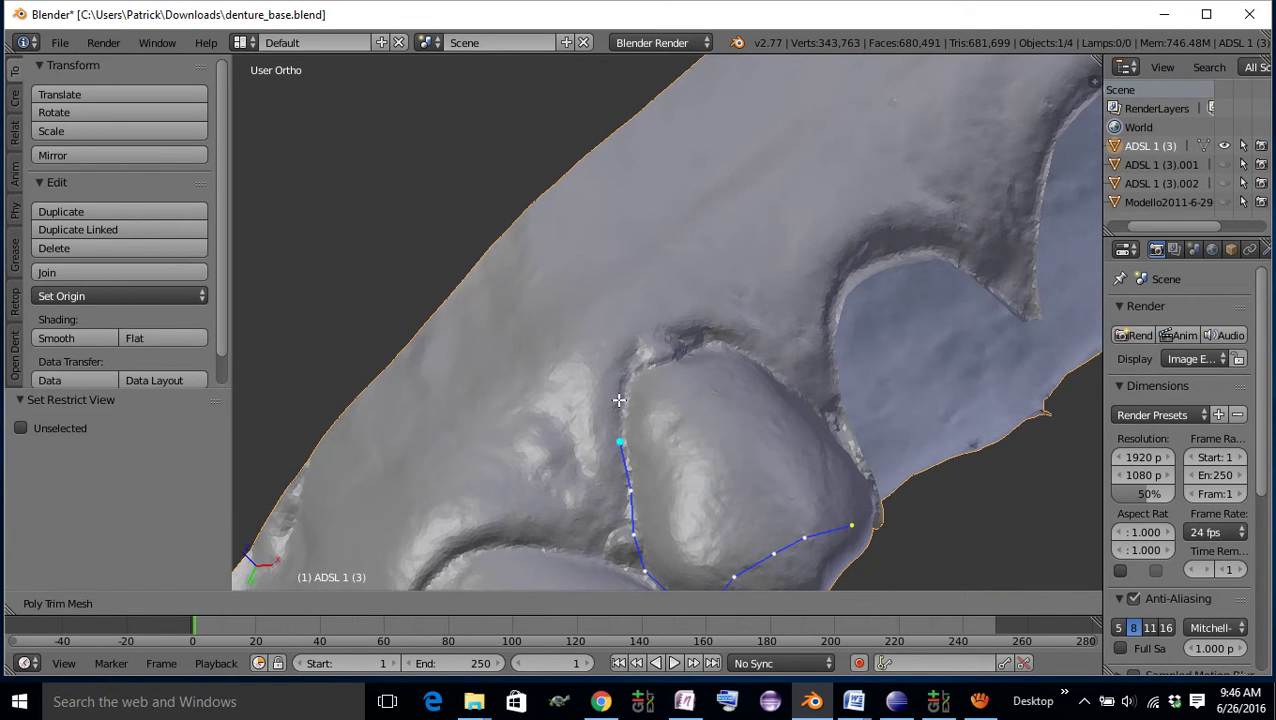
- Place cut points along the premolar's cheek-side gum margin
{"action": "left_click", "coordinate": [619, 400]}
{"action": "left_click", "coordinate": [636, 365]}
{"action": "left_click", "coordinate": [674, 362]}
{"action": "left_click", "coordinate": [704, 343]}
{"action": "left_click", "coordinate": [755, 354]}
- Bring the cheek-side cut line back to the hole's edge and try to compute the cut path
{"action": "middle_click_drag", "start_coordinate": [801, 391], "coordinate": [755, 303]}
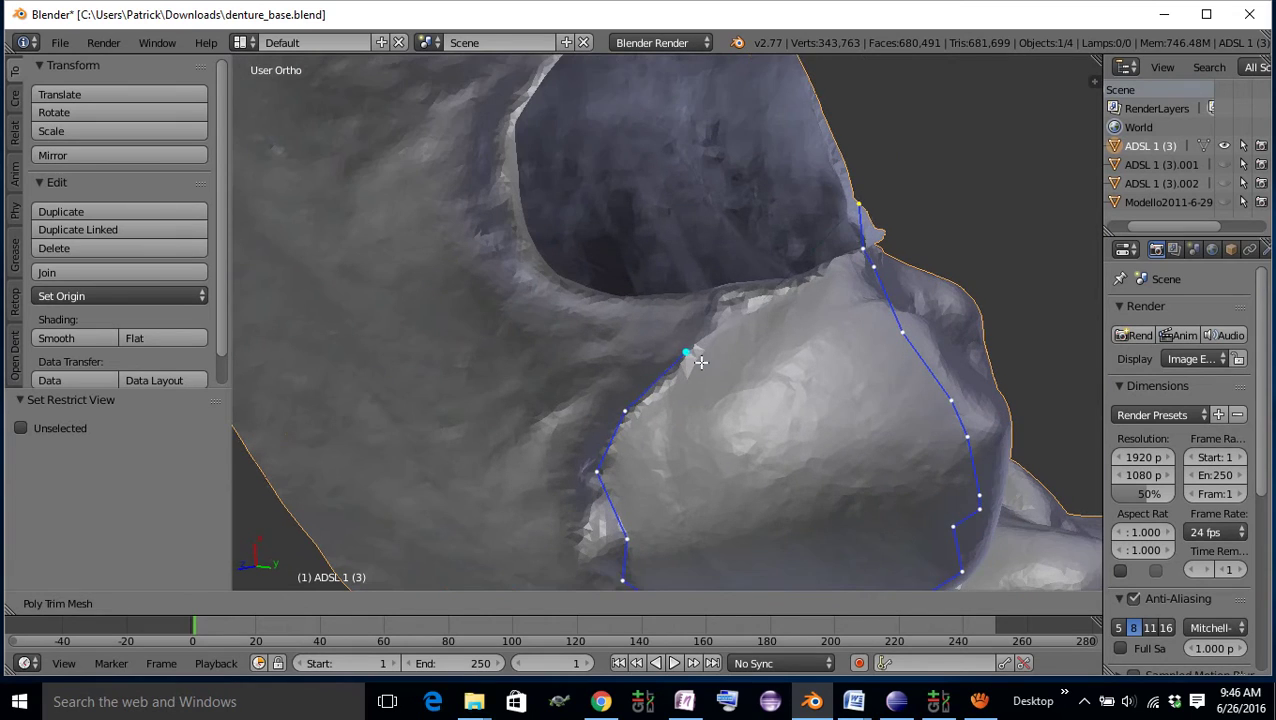
{"action": "left_click", "coordinate": [733, 313]}
{"action": "left_click", "coordinate": [773, 294]}
{"action": "middle_click_drag", "start_coordinate": [776, 286], "coordinate": [712, 348]}
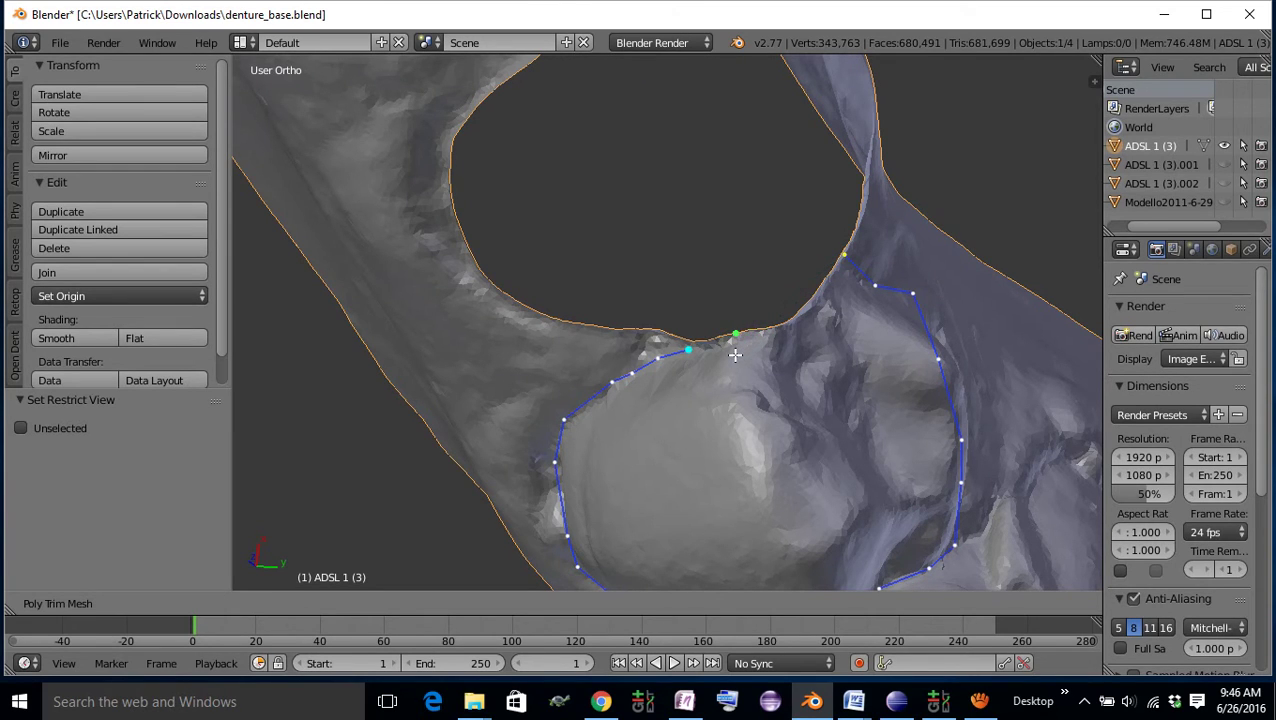
{"action": "middle_click_drag", "start_coordinate": [739, 427], "coordinate": [653, 386]}
{"action": "key", "text": "c"}
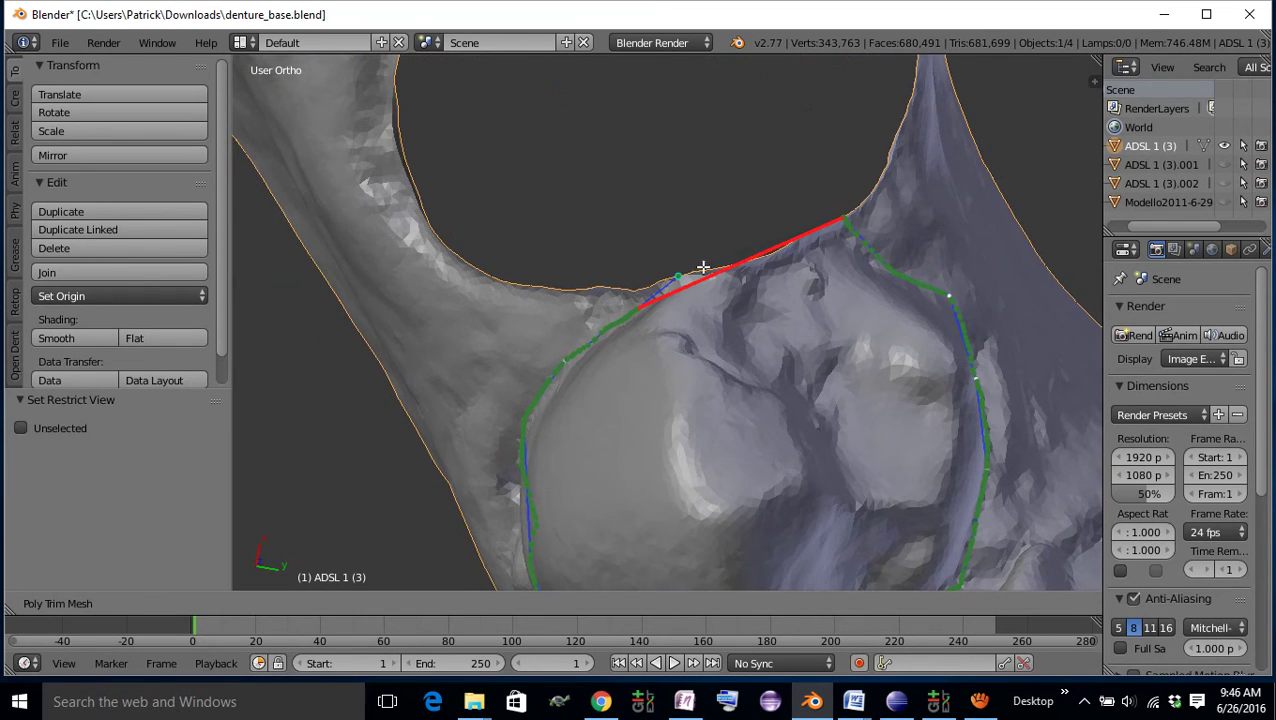
- Move the cut line's end point back along the gum margin and end the line on the hole's edge
{"action": "left_click_drag", "start_coordinate": [679, 282], "coordinate": [647, 306]}
{"action": "middle_click_drag", "start_coordinate": [651, 299], "coordinate": [686, 329]}
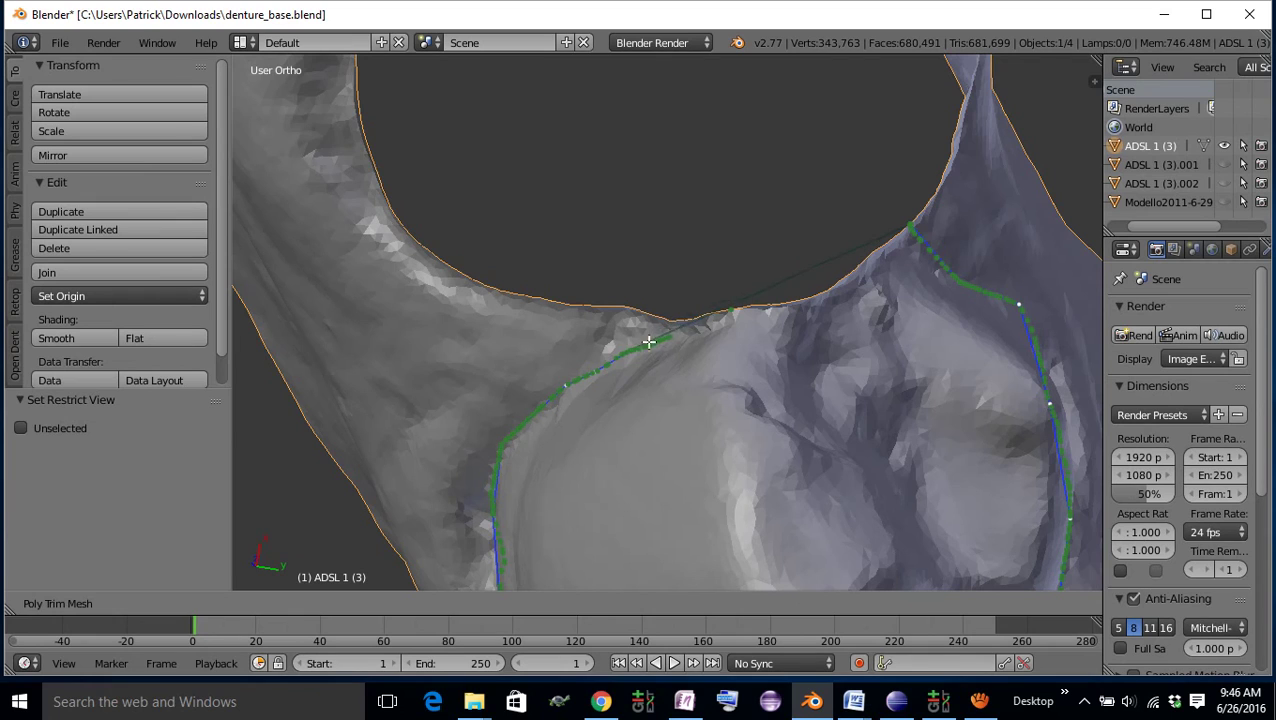
{"action": "scroll", "coordinate": [636, 338], "scroll_direction": "up", "scroll_amount": 7}
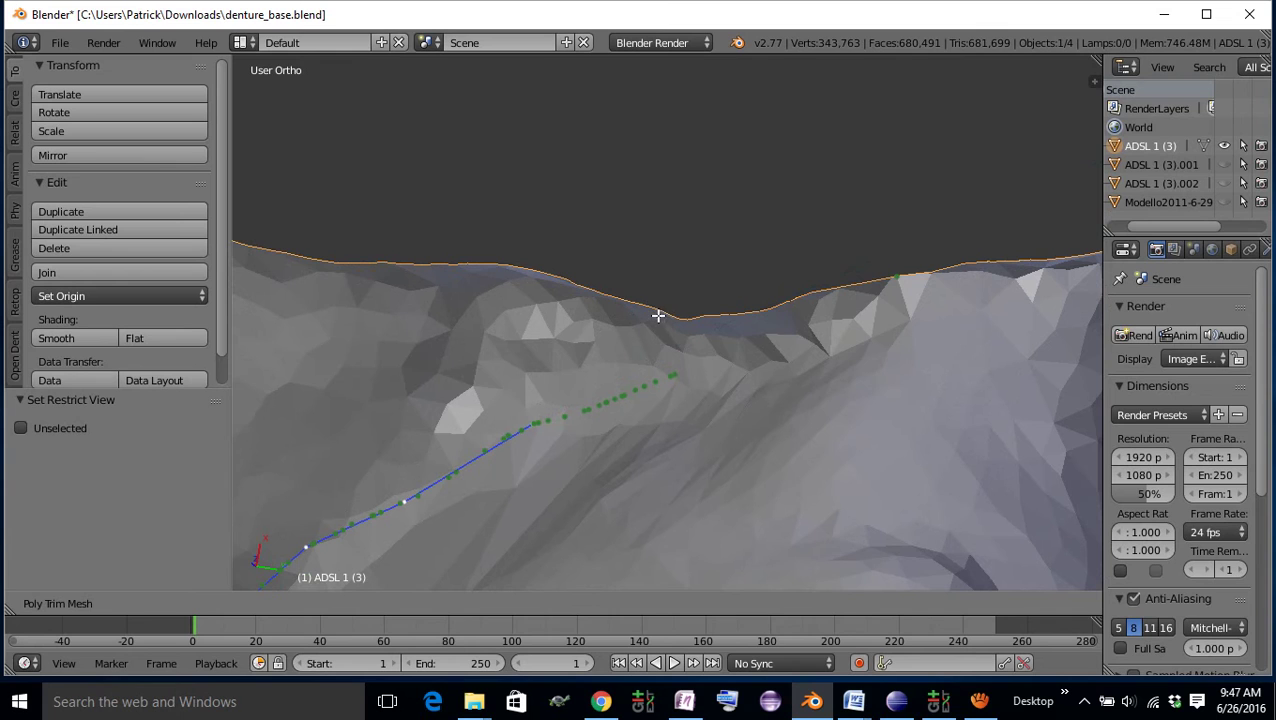
{"action": "left_click", "coordinate": [659, 316]}
- Recompute the cut path around the premolar and check the whole outline
{"action": "scroll", "coordinate": [662, 384], "scroll_direction": "down", "scroll_amount": 3}
{"action": "middle_click_drag", "start_coordinate": [678, 424], "coordinate": [729, 441]}
{"action": "scroll", "coordinate": [662, 383], "scroll_direction": "down", "scroll_amount": 3}
{"action": "key", "text": "c"}
{"action": "scroll", "coordinate": [723, 372], "scroll_direction": "down", "scroll_amount": 2}
{"action": "key", "text": "KP_2"}
{"action": "key", "text": "KP_2"}
{"action": "scroll", "coordinate": [755, 396], "scroll_direction": "up", "scroll_amount": 2}
{"action": "scroll", "coordinate": [766, 382], "scroll_direction": "down", "scroll_amount": 2}
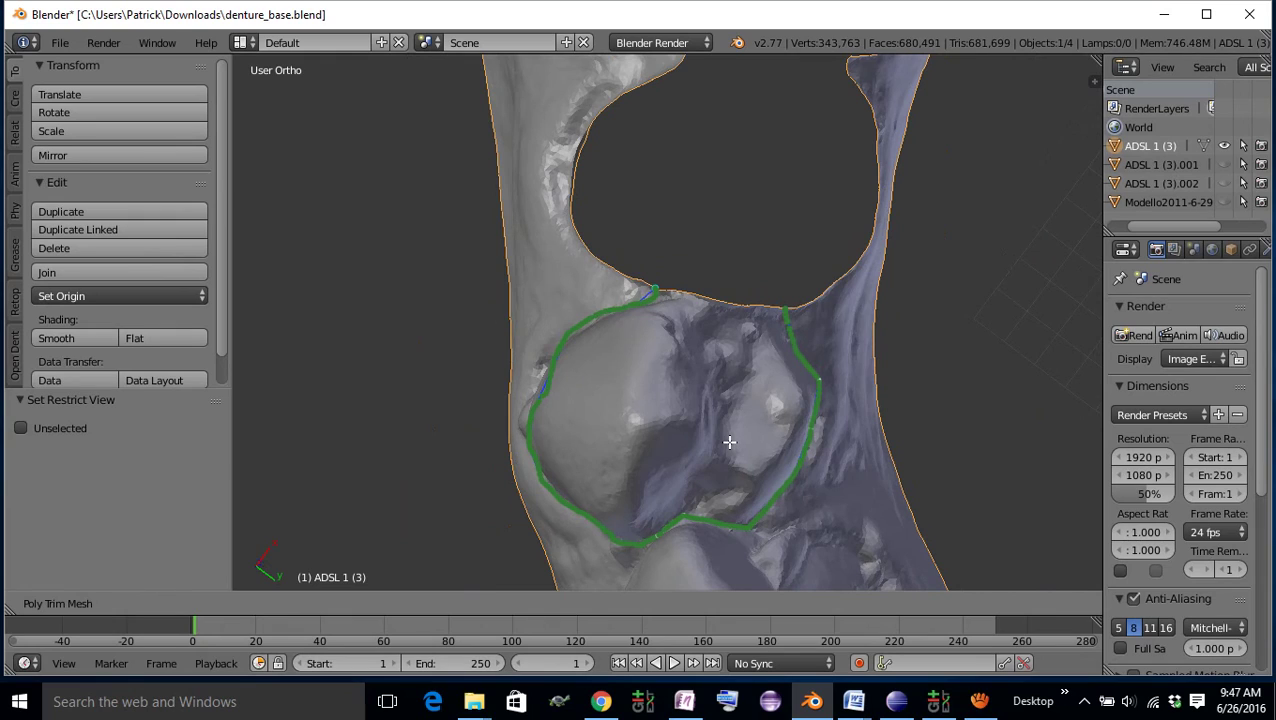